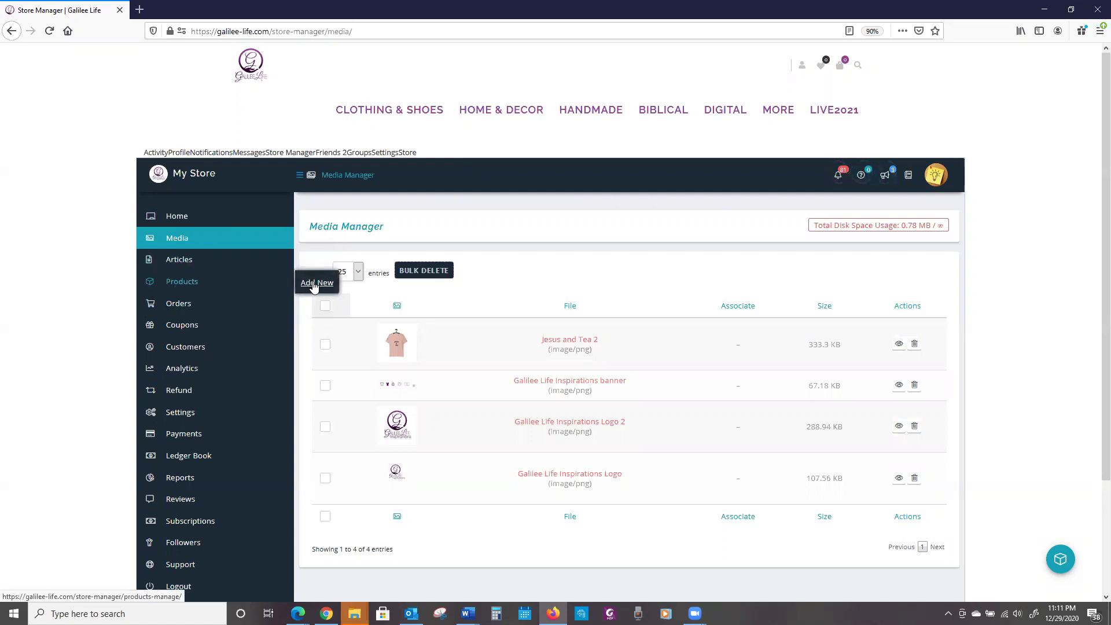
# - Open a new, empty Add Product form set to Simple Product
pyautogui.click(313, 286)
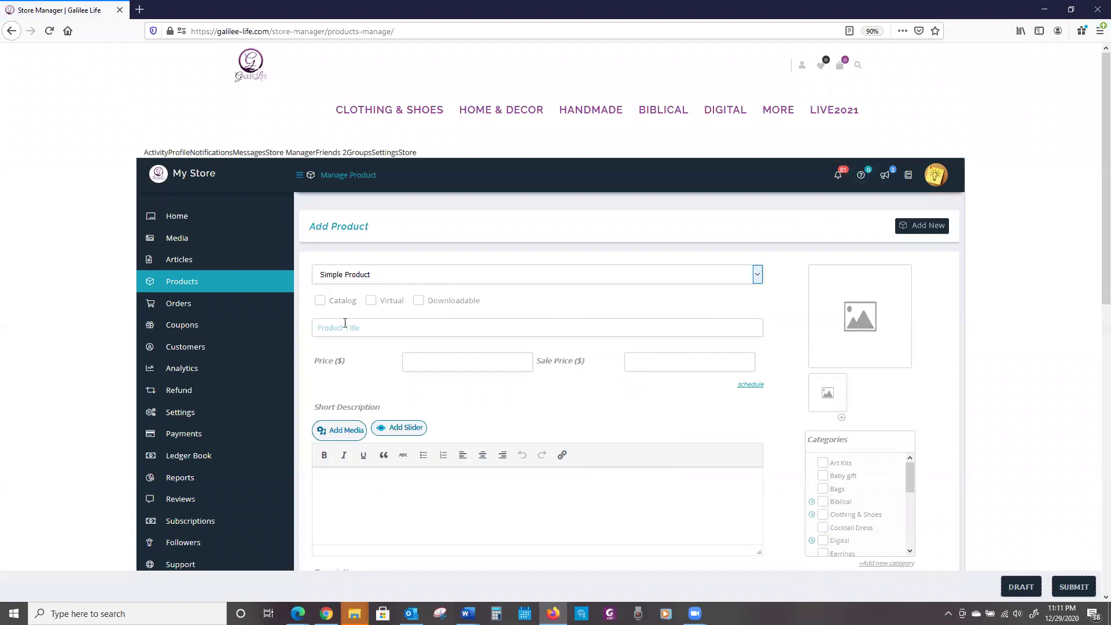
# - Enter 'Jesus and Tea Tshirt' as the product title
pyautogui.click(366, 329)
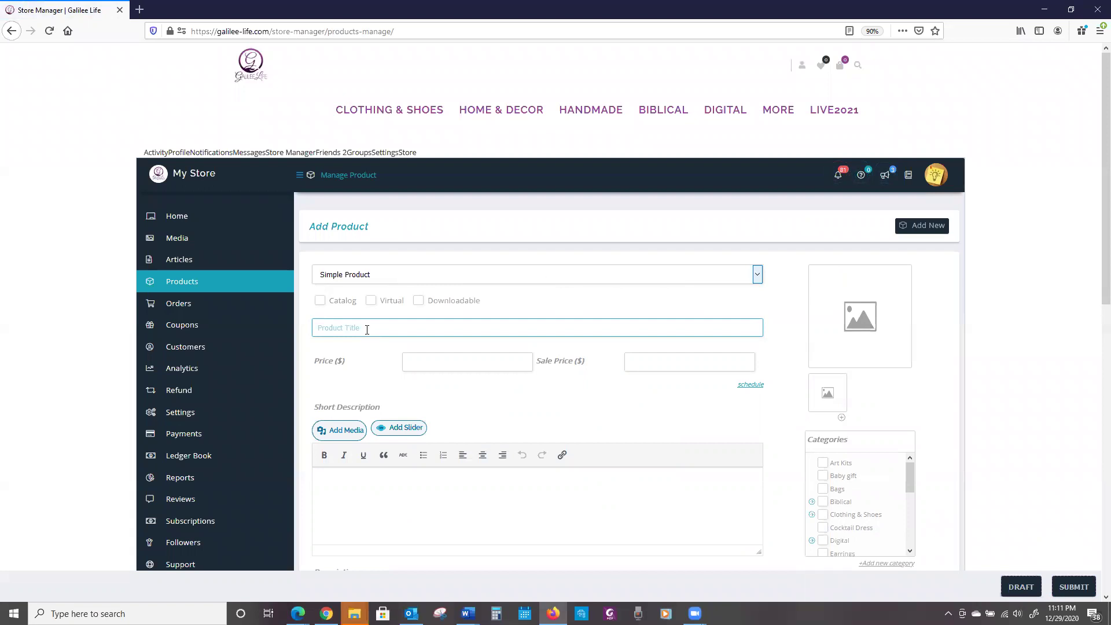
pyautogui.write('Jesus and Tea Tshirt')
# - Set the pink Jesus-and-Tea-2.png shirt picture as the featured image
pyautogui.click(863, 319)
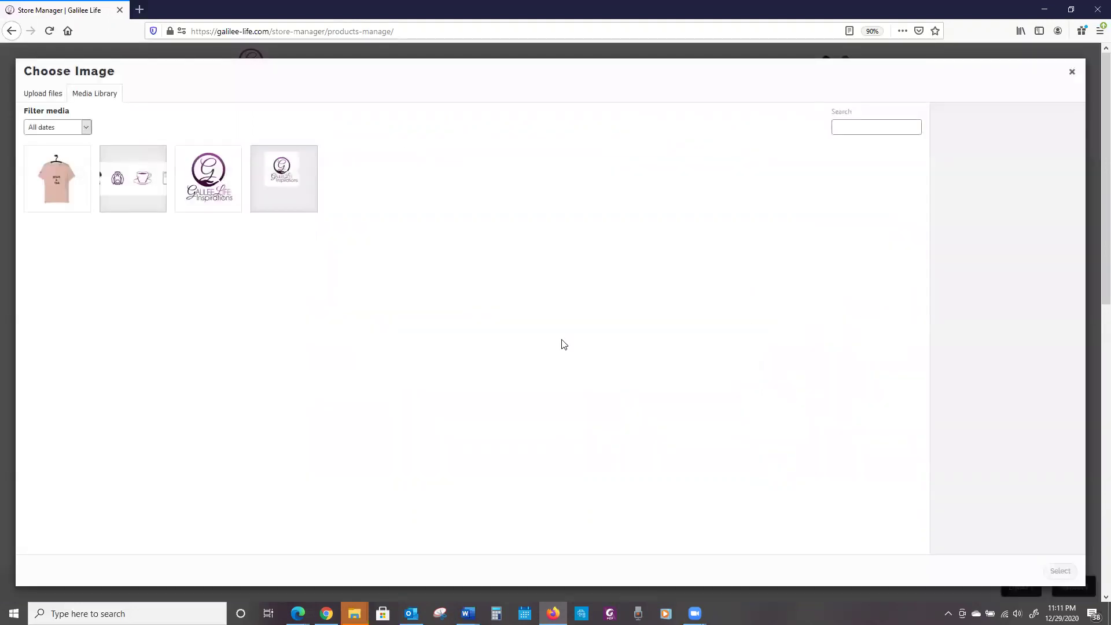
pyautogui.click(52, 184)
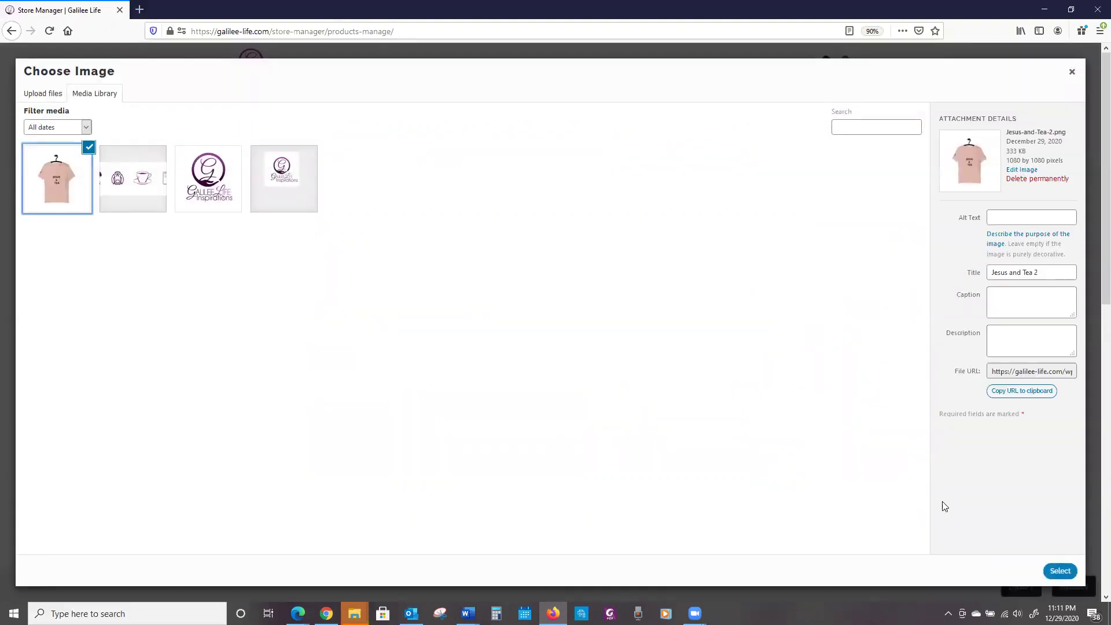
pyautogui.click(1060, 571)
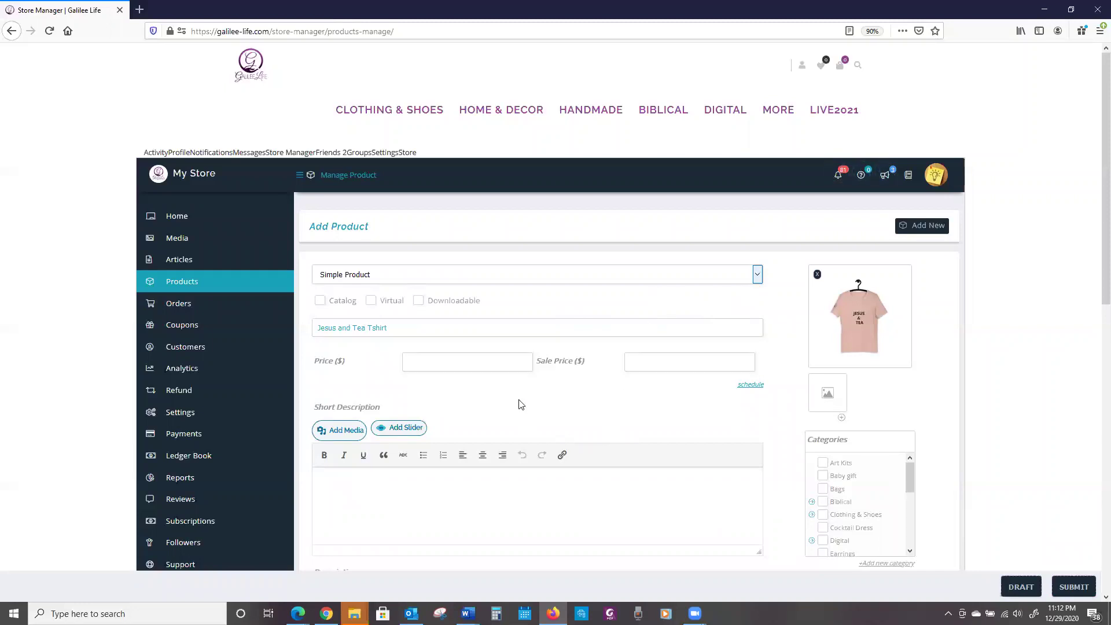
# - Enter a regular price of 19.99, leaving sale price and sale dates empty
pyautogui.click(507, 364)
pyautogui.click(642, 364)
pyautogui.click(754, 387)
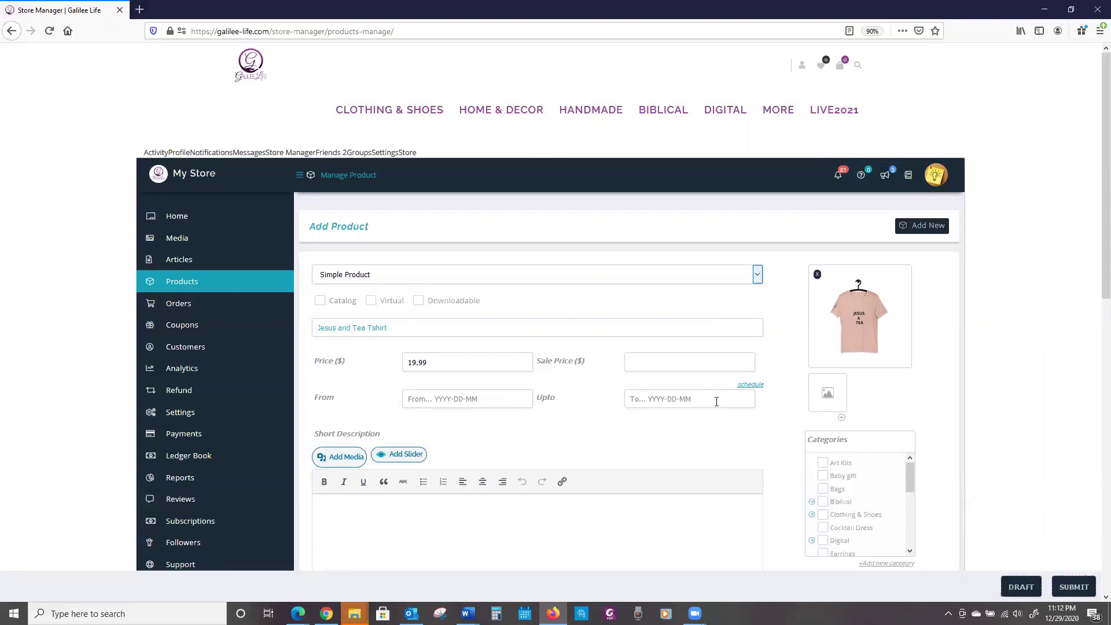
pyautogui.click(749, 385)
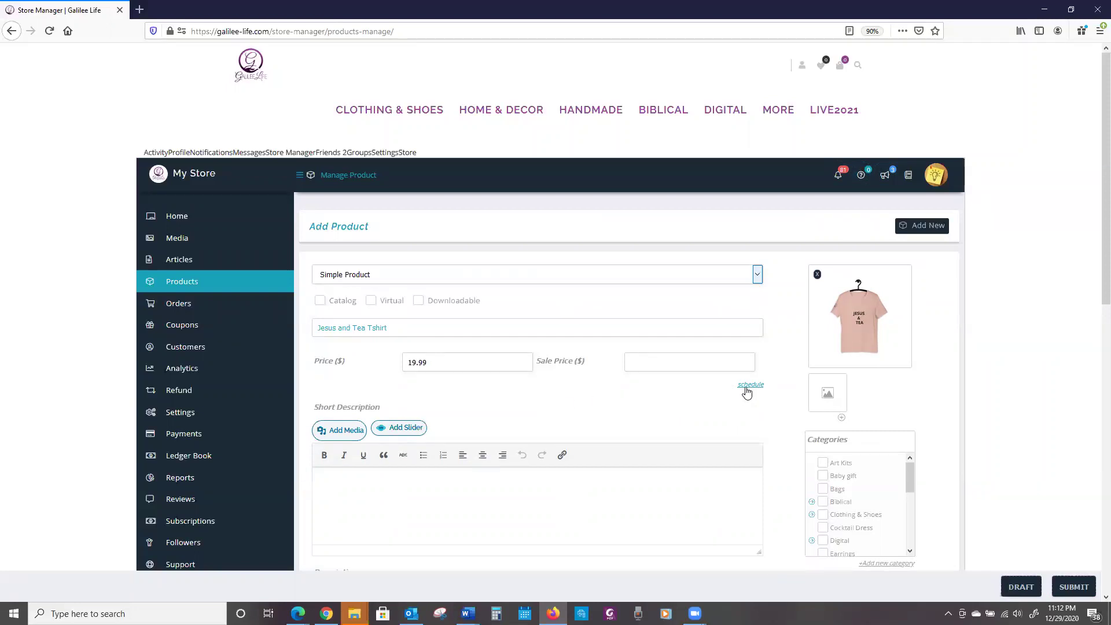
pyautogui.scroll(-2, 596, 406)
# - Write 'Jesus and Tea T shirt' as the short description, leaving the long description empty
pyautogui.click(415, 372)
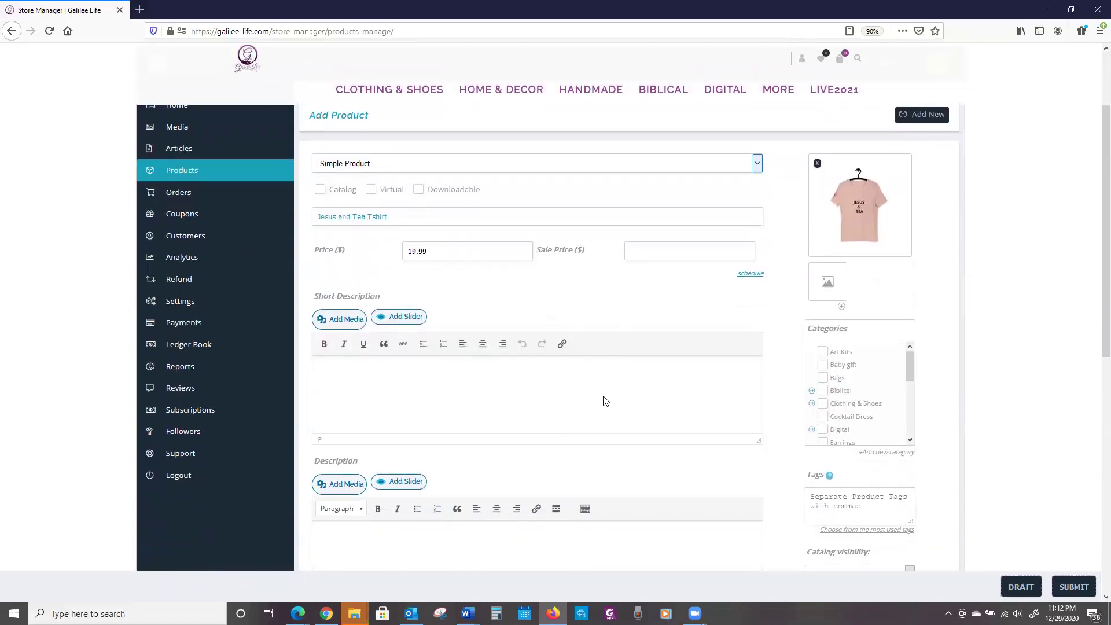
pyautogui.write('Jeuss and')
pyautogui.press('BackSpace')
pyautogui.press('BackSpace')
pyautogui.press('BackSpace')
pyautogui.press('BackSpace')
pyautogui.press('BackSpace')
pyautogui.press('BackSpace')
pyautogui.write('sus and Te')
pyautogui.scroll(-3, 377, 454)
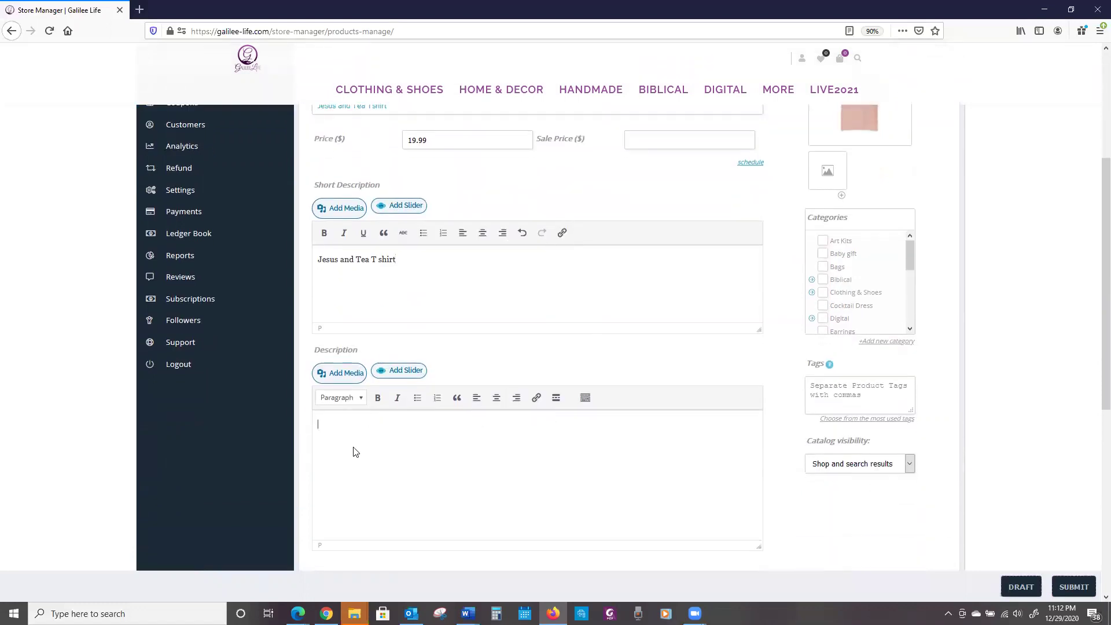
pyautogui.click(333, 426)
pyautogui.scroll(2, 632, 463)
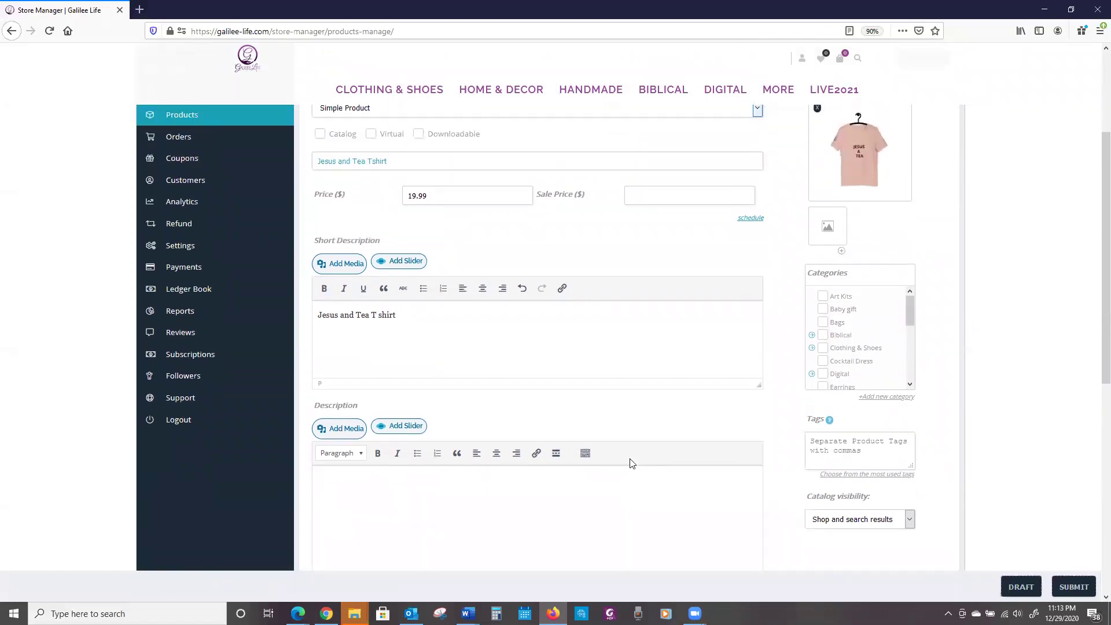
pyautogui.scroll(2, 632, 464)
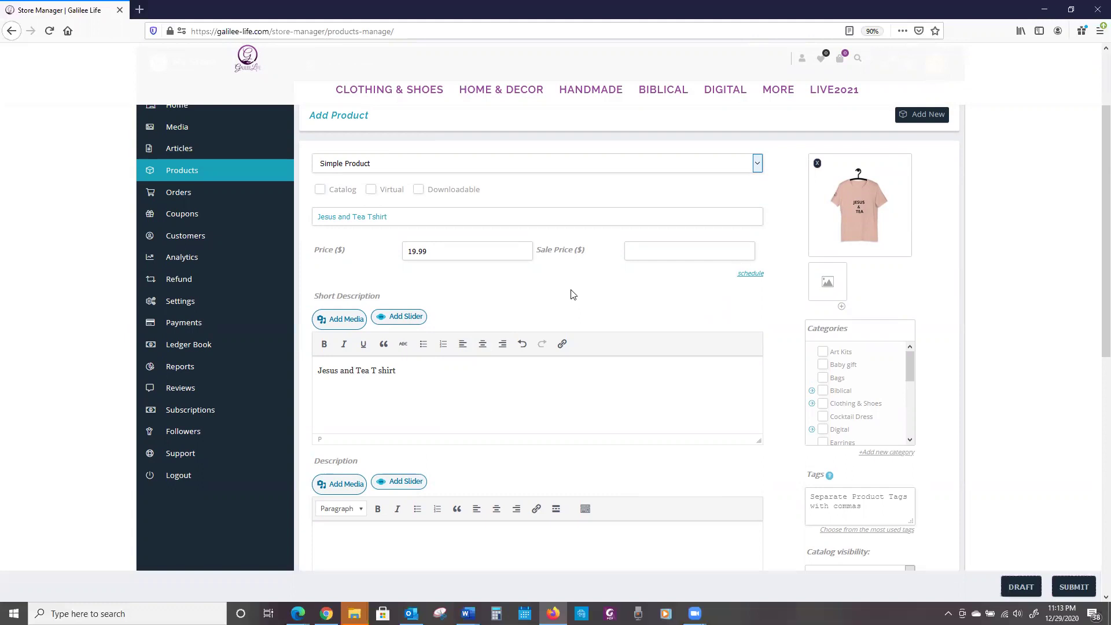
# - Add two copies of the Jesus and Tea T-shirt picture to the product gallery
pyautogui.click(831, 281)
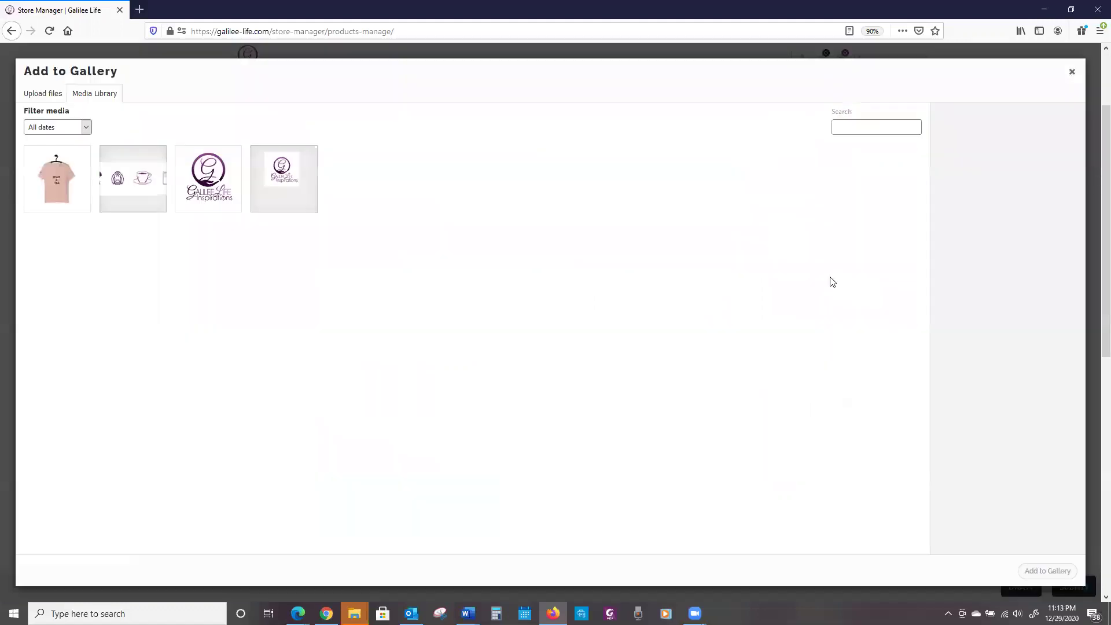
pyautogui.click(62, 182)
pyautogui.click(1042, 570)
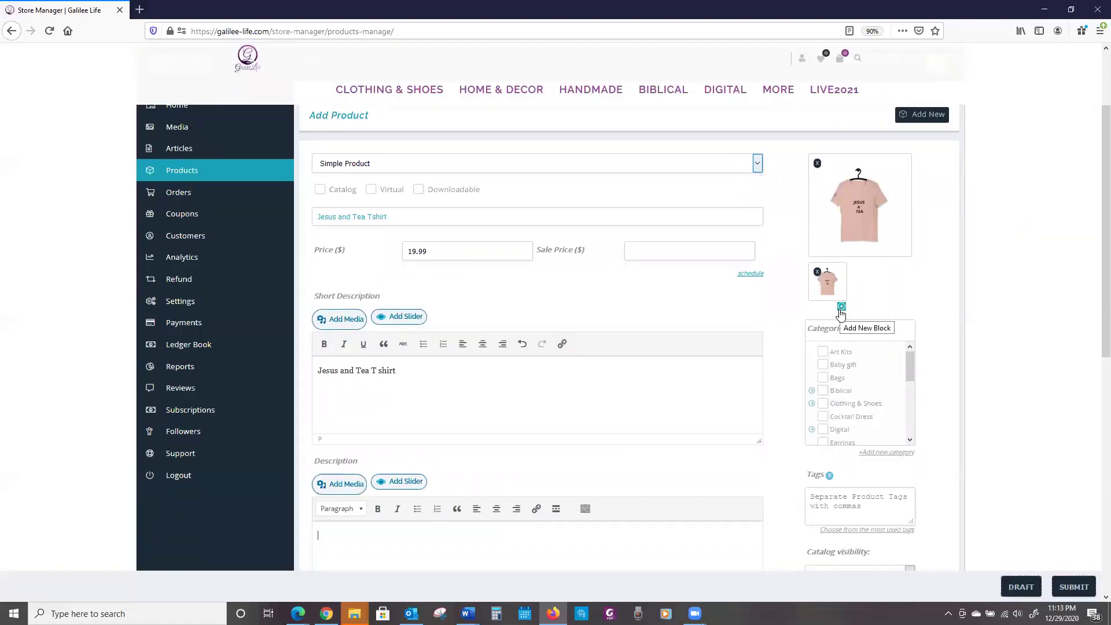
pyautogui.click(841, 308)
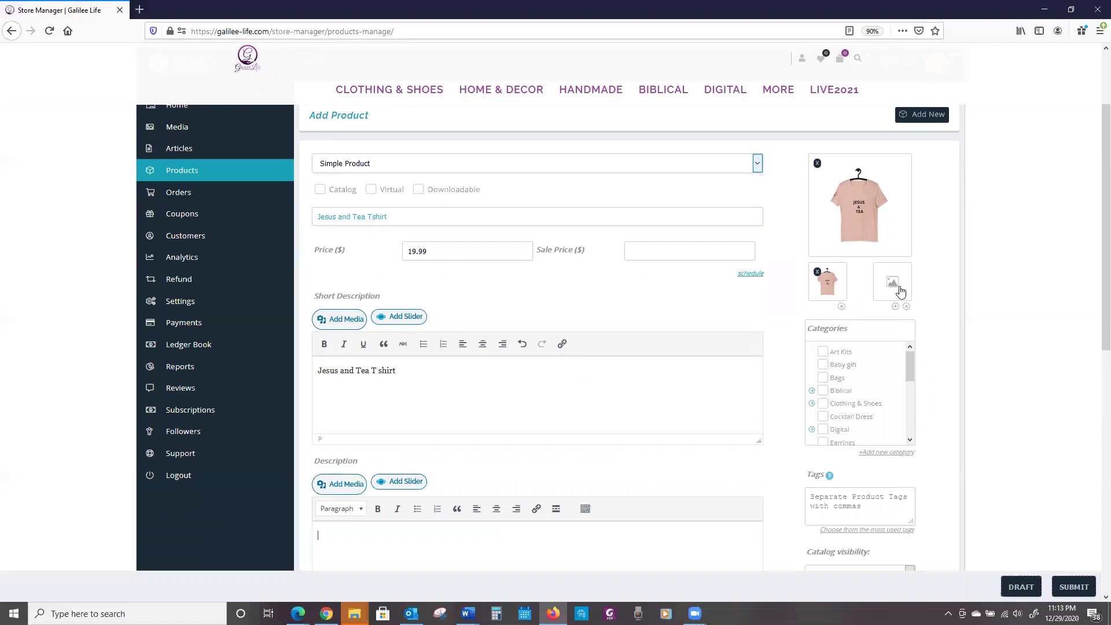
pyautogui.click(892, 279)
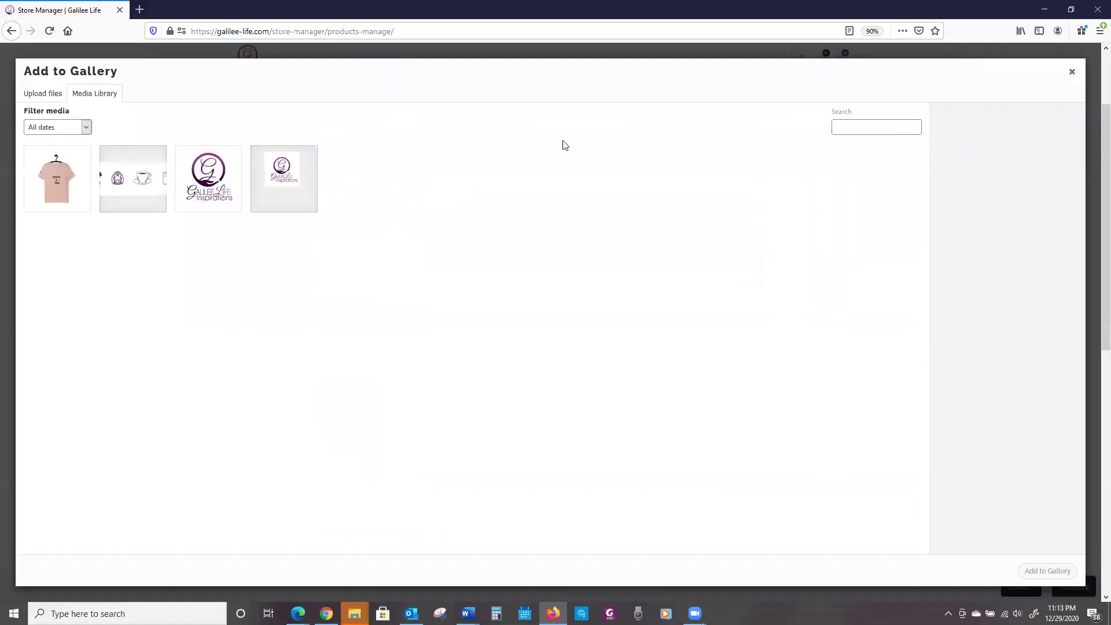
pyautogui.click(55, 186)
pyautogui.click(1054, 571)
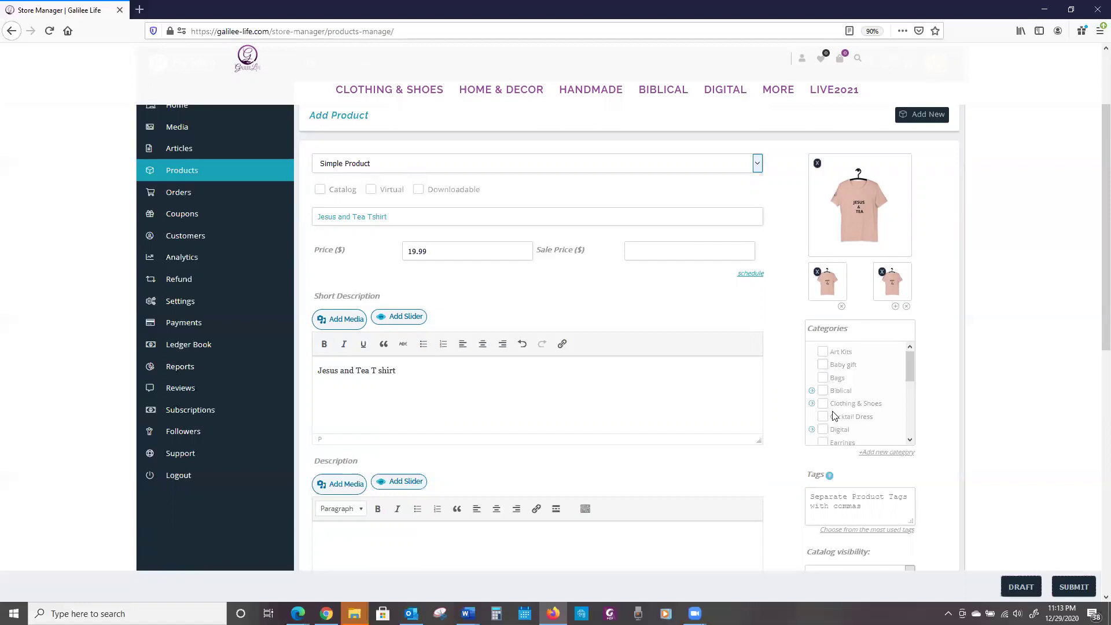
# - Start a new category with Handmade as its parent, leaving the name blank
pyautogui.scroll(-5, 835, 408)
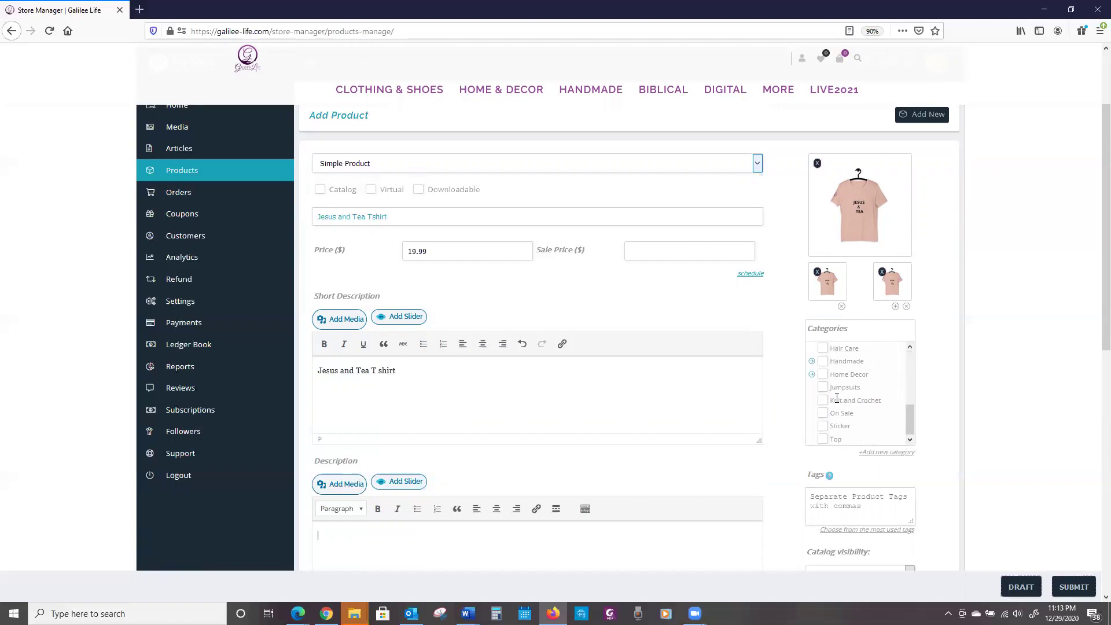
pyautogui.scroll(-1, 837, 398)
pyautogui.scroll(5, 847, 372)
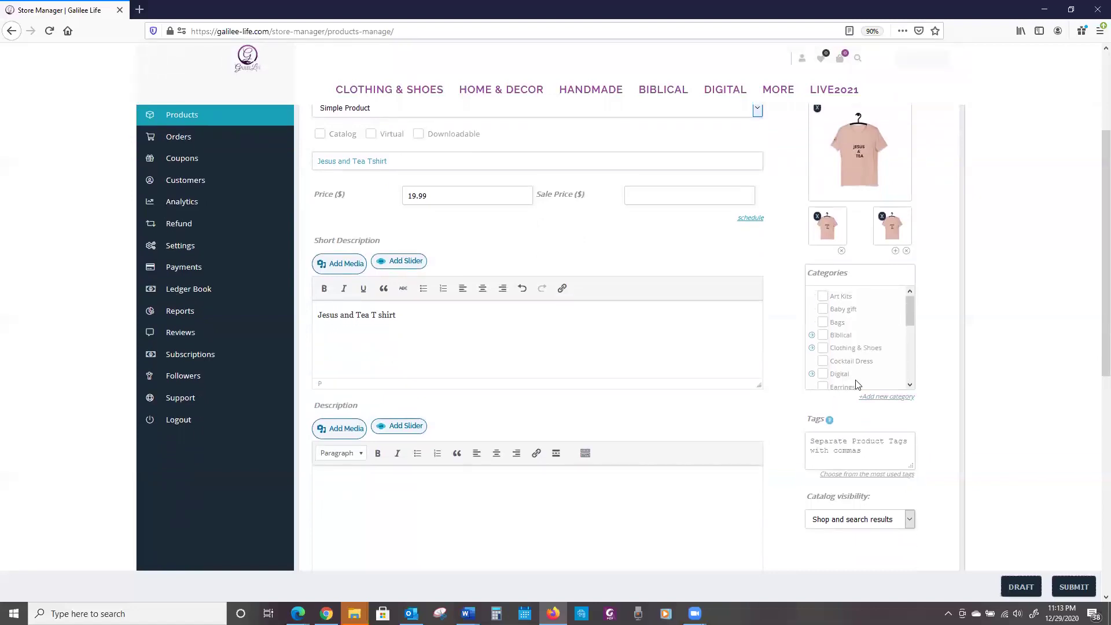
pyautogui.click(885, 400)
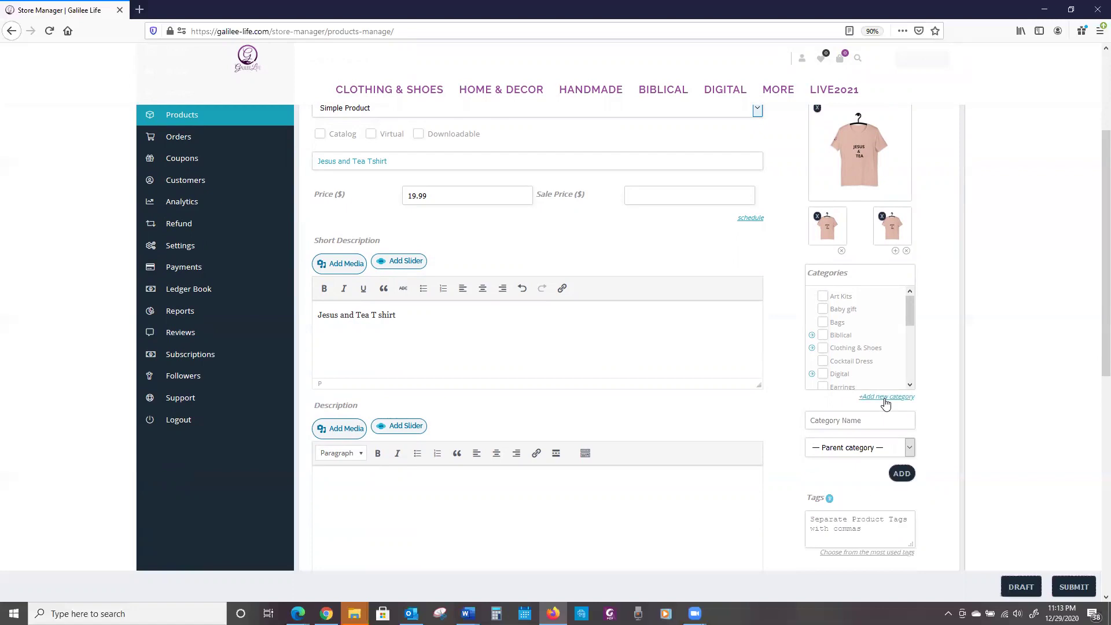
pyautogui.click(863, 422)
pyautogui.click(910, 448)
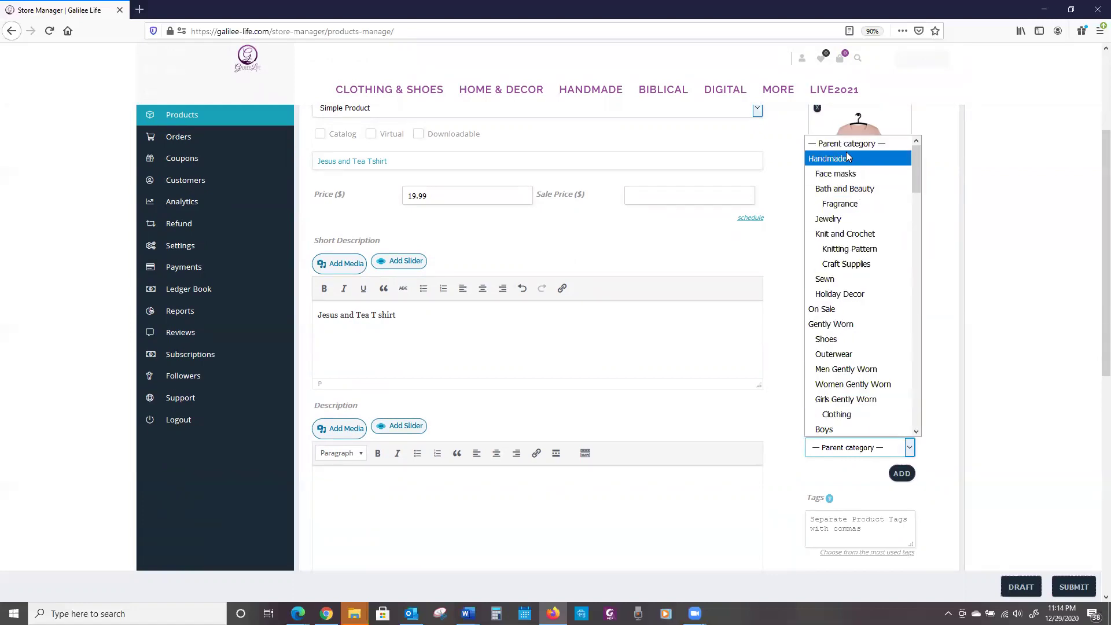
pyautogui.click(847, 166)
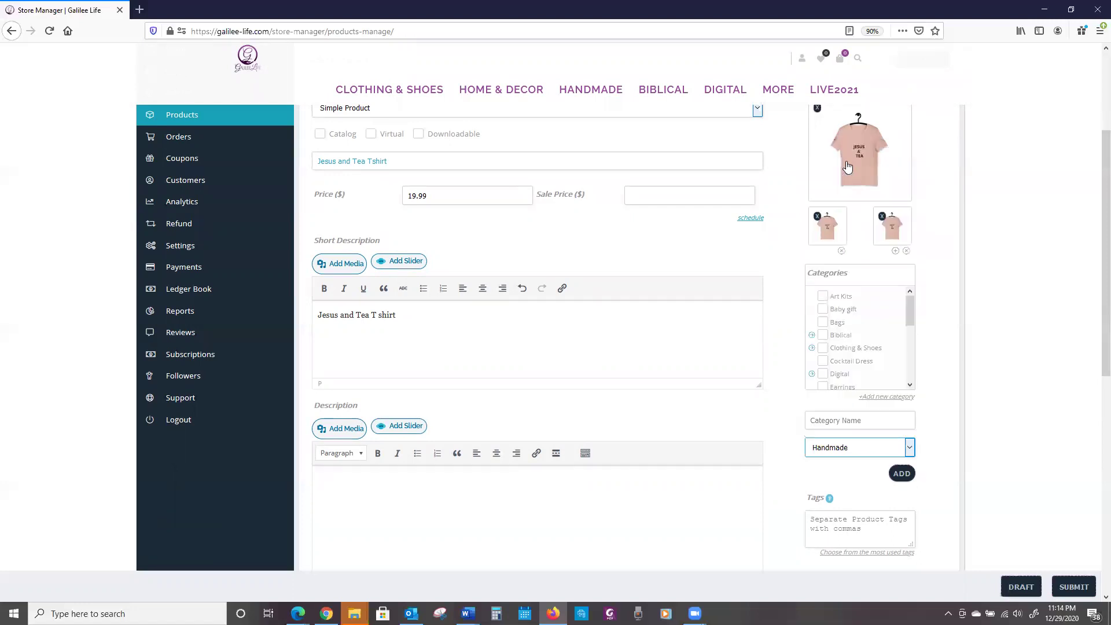
pyautogui.click(864, 421)
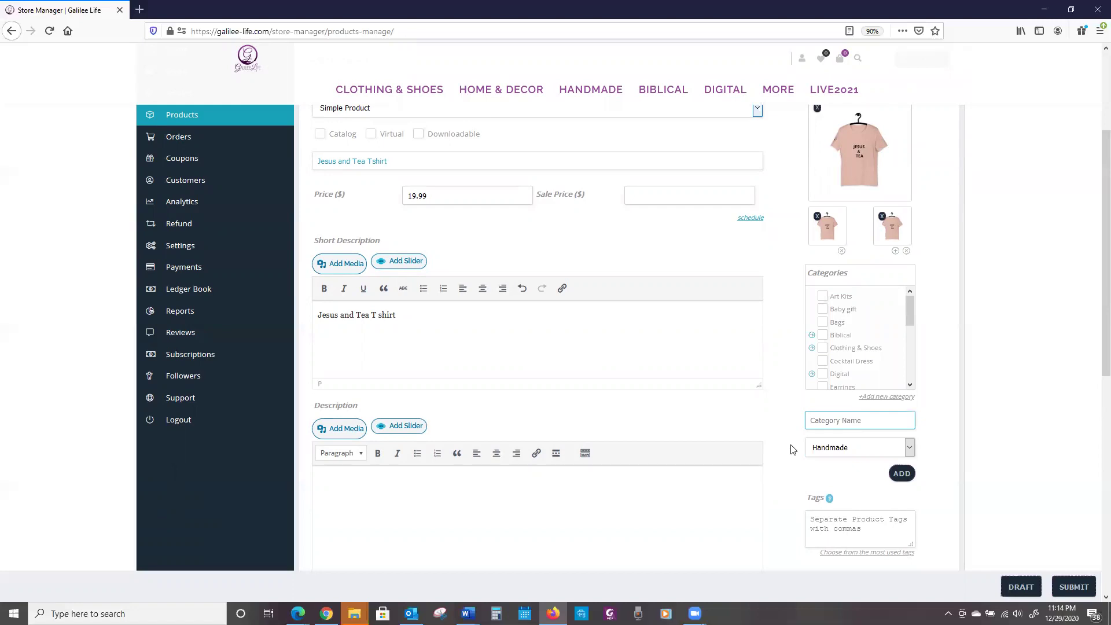
pyautogui.scroll(-4, 792, 449)
pyautogui.click(416, 261)
# - Turn on Manage Stock with quantity 2 and backorders set to 'Allow, but notify customer'
pyautogui.scroll(-4, 543, 362)
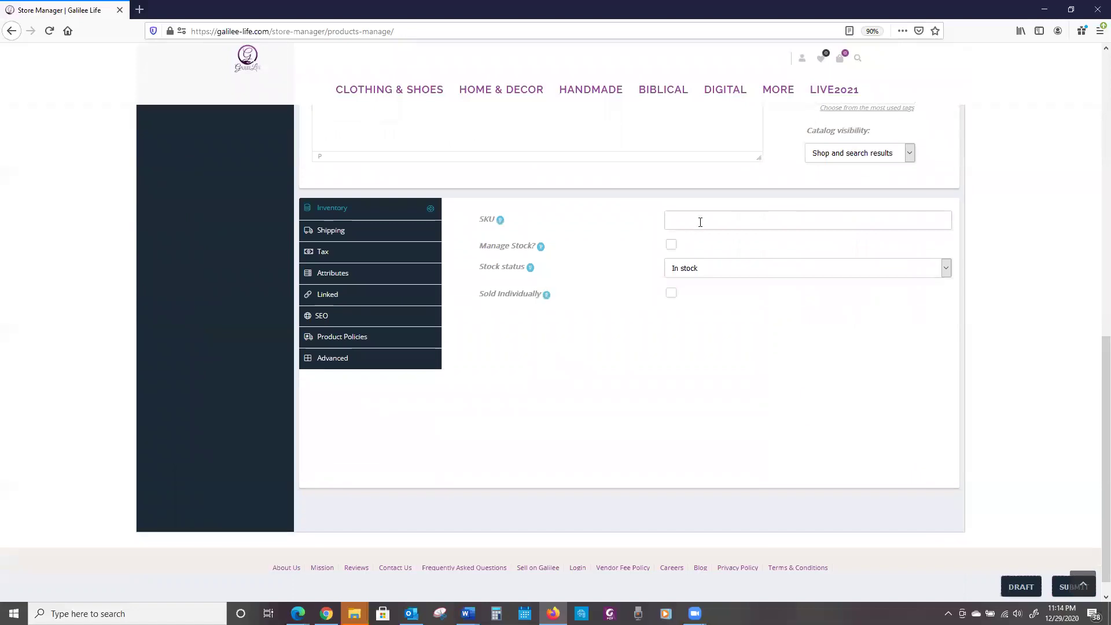
pyautogui.moveTo(501, 223)
pyautogui.moveTo(541, 247)
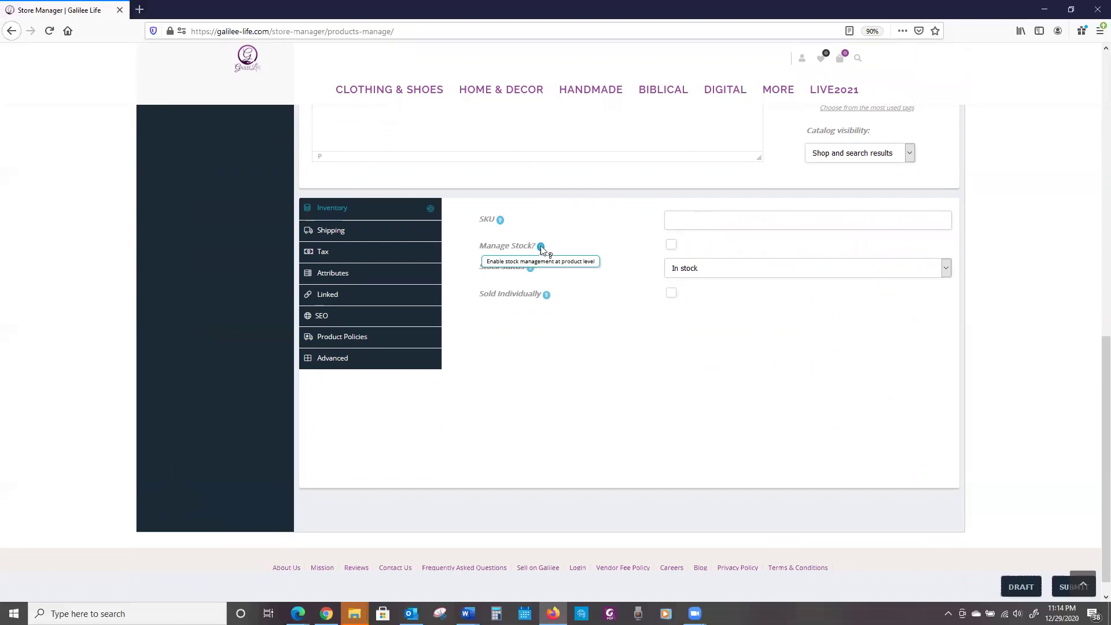
pyautogui.click(672, 245)
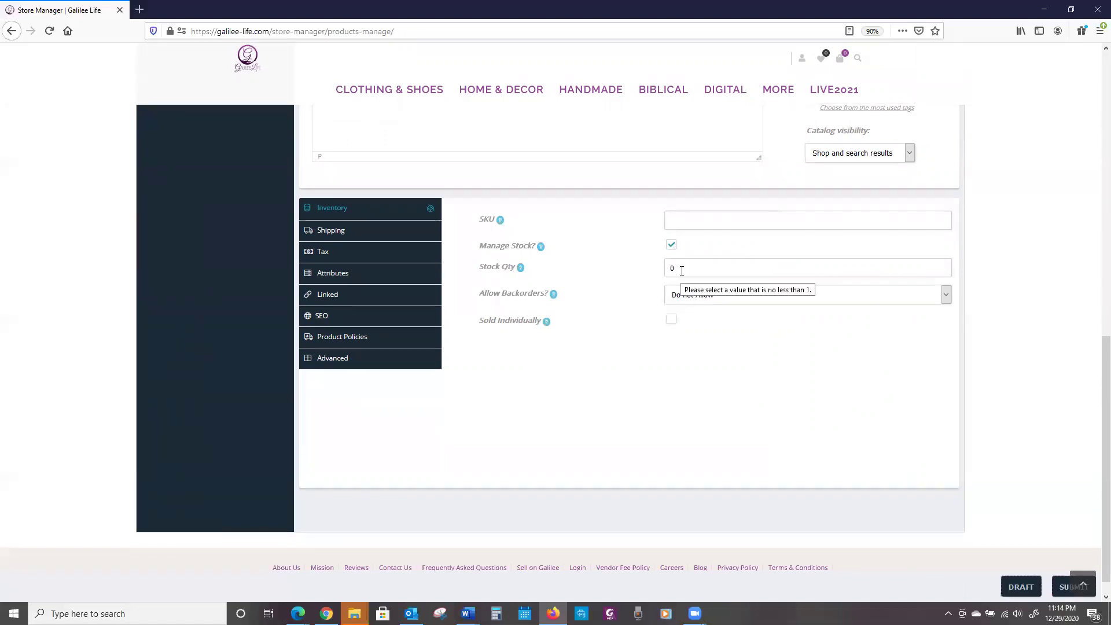
pyautogui.doubleClick(676, 267)
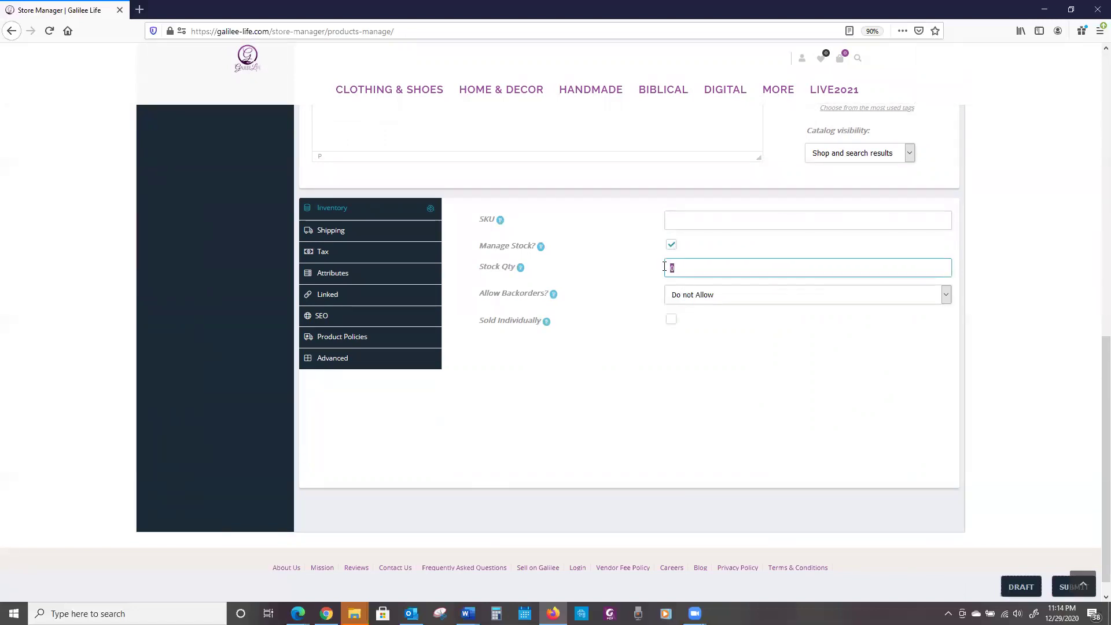
pyautogui.click(706, 296)
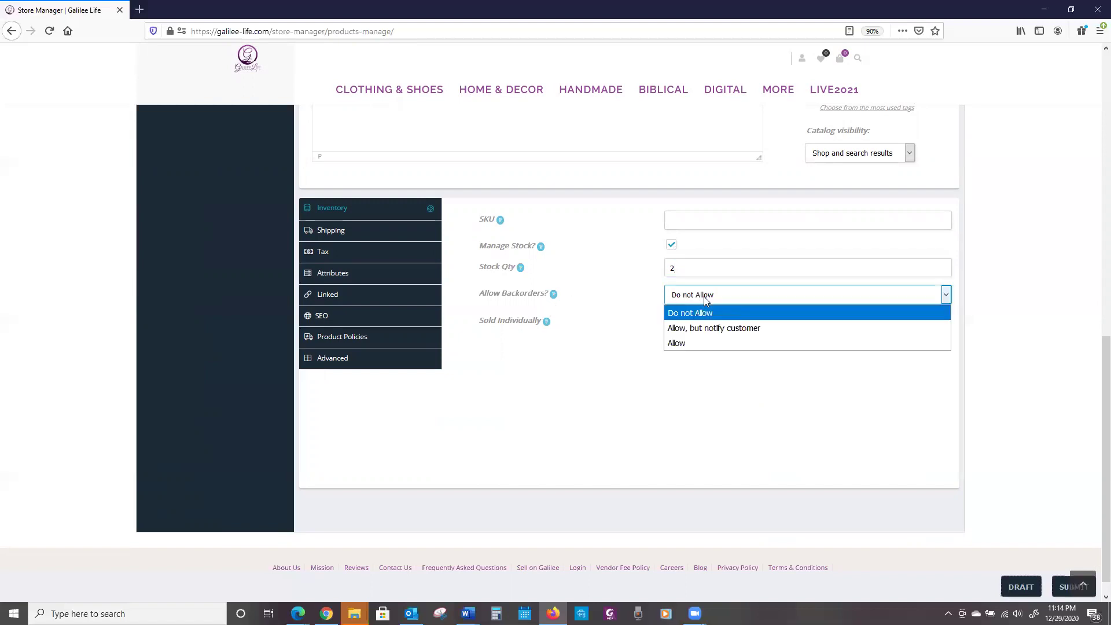
pyautogui.click(712, 328)
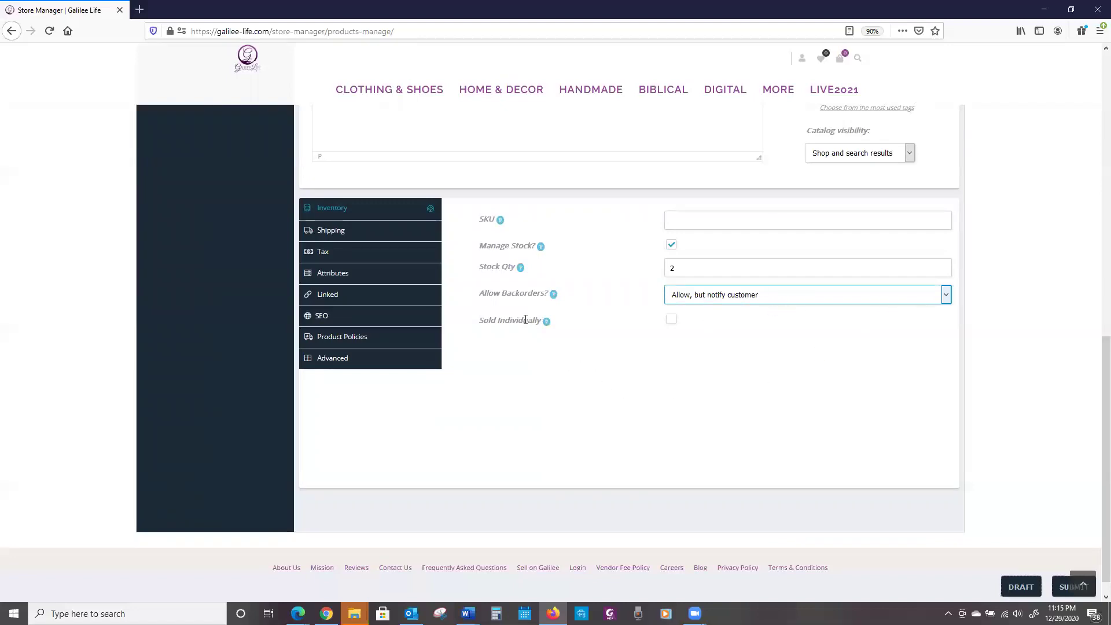
pyautogui.moveTo(545, 327)
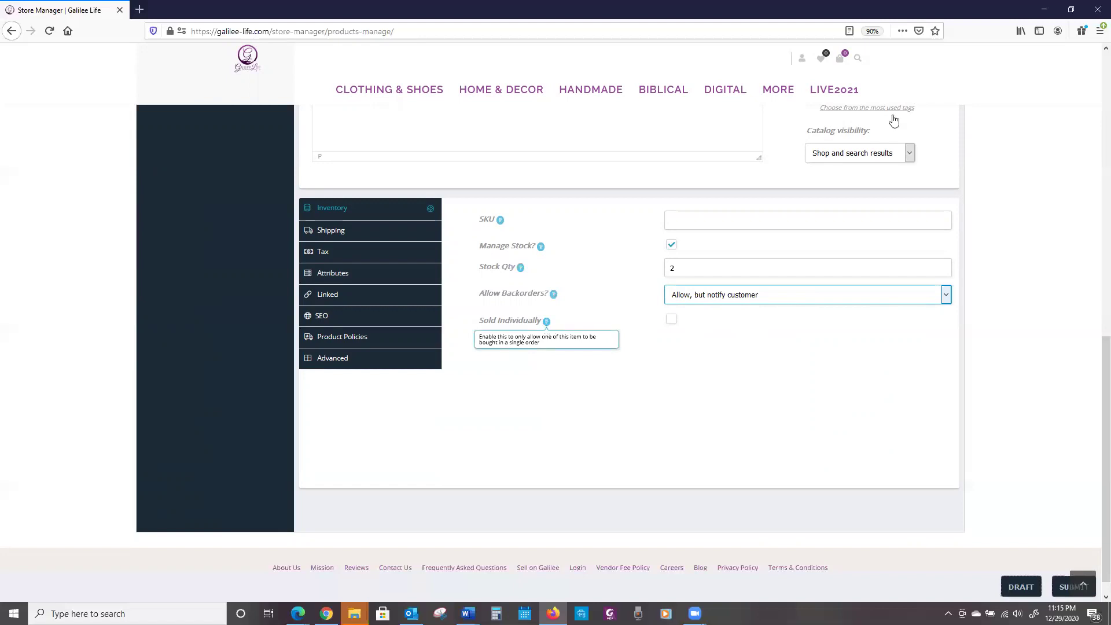
pyautogui.scroll(3, 961, 218)
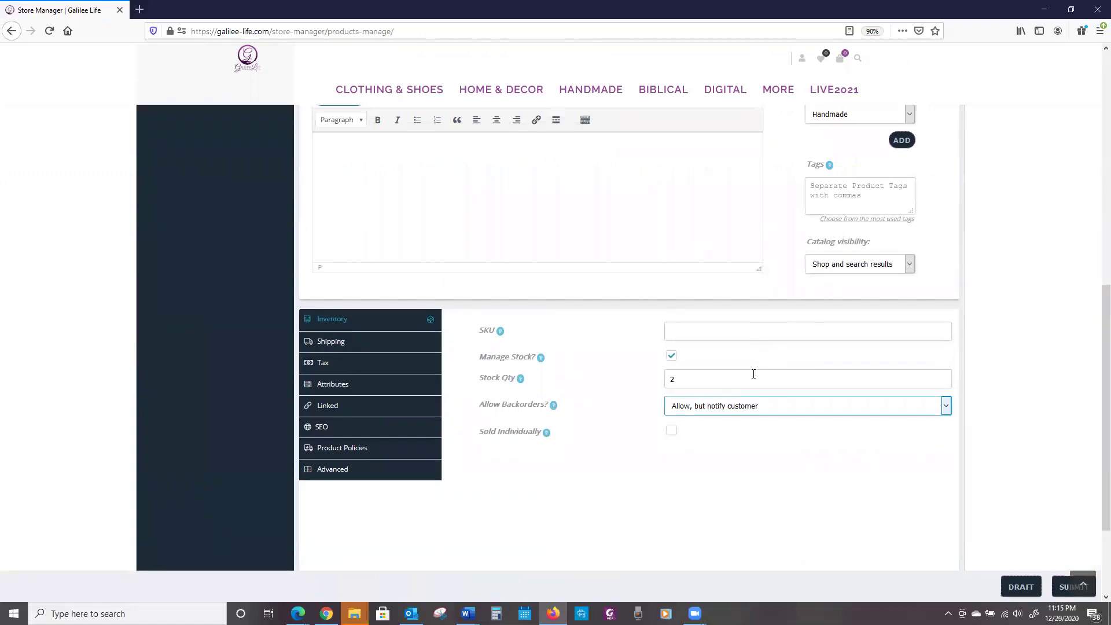
pyautogui.moveTo(547, 435)
pyautogui.scroll(2, 991, 251)
pyautogui.scroll(5, 991, 251)
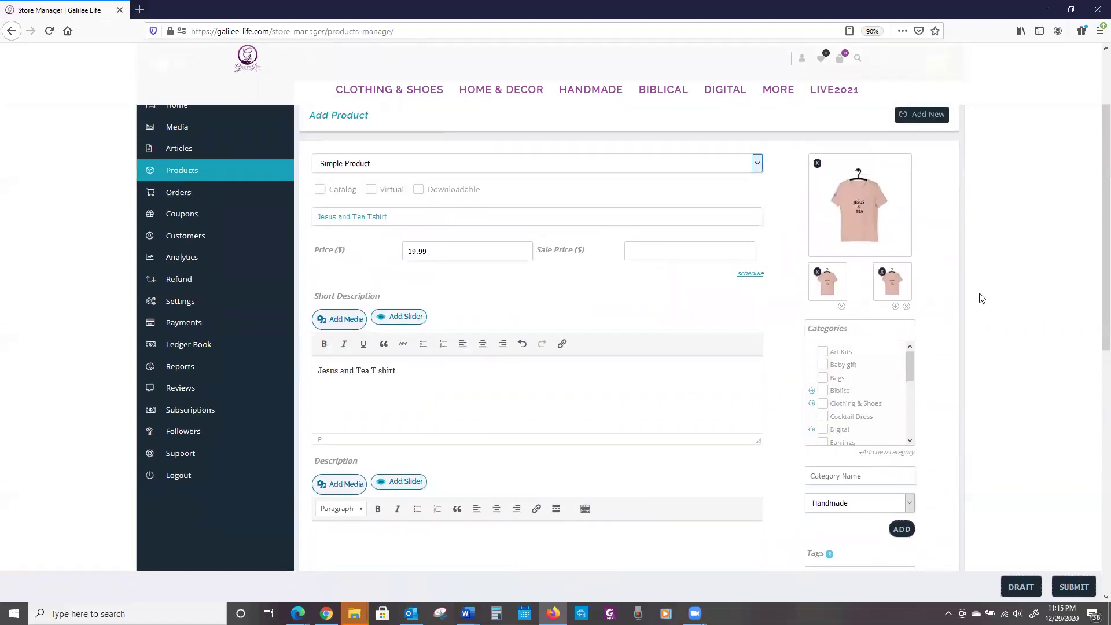
pyautogui.scroll(-7, 947, 341)
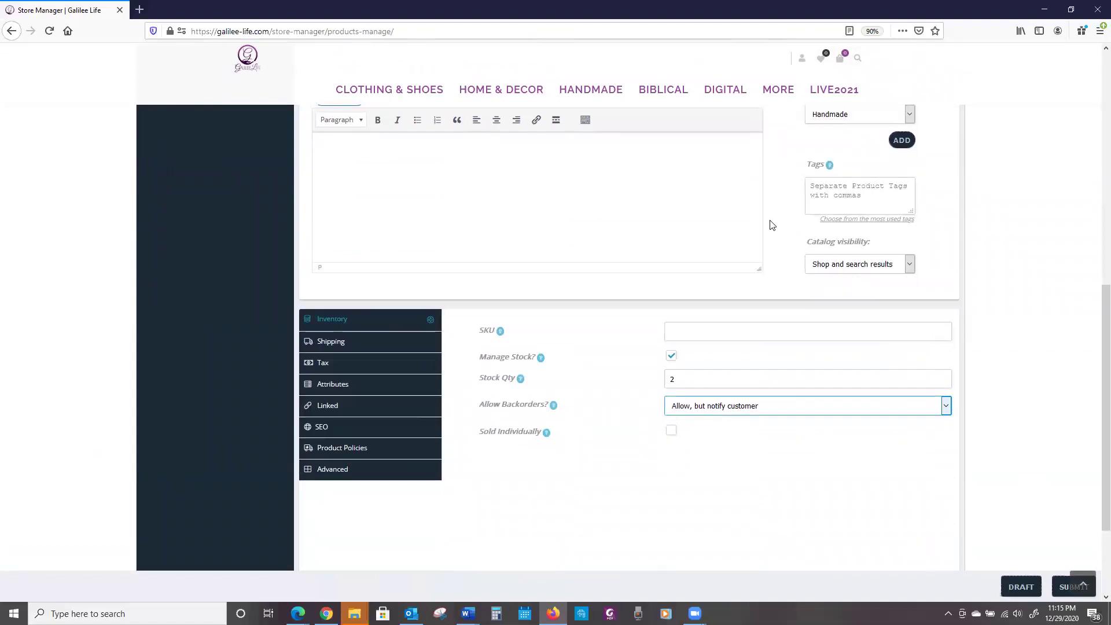
pyautogui.scroll(6, 689, 377)
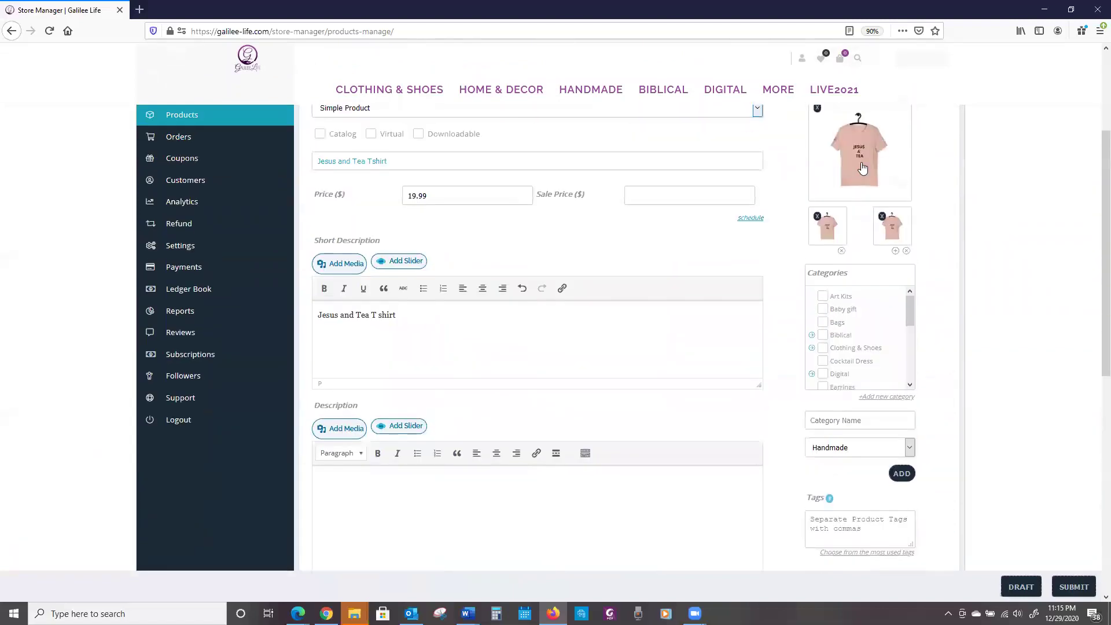
pyautogui.scroll(-6, 688, 377)
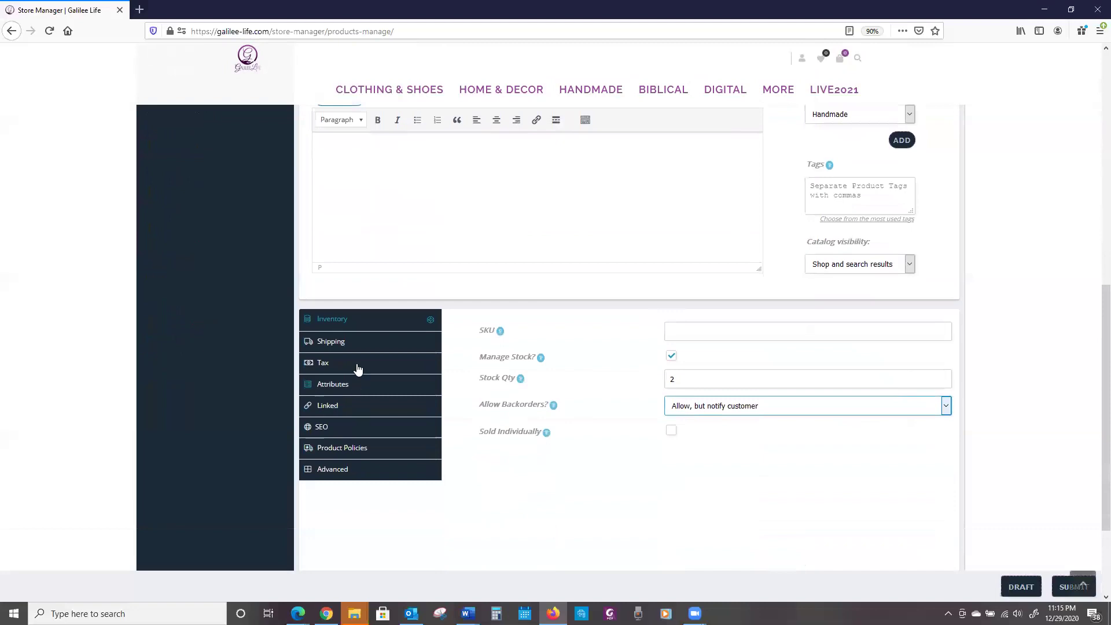
# - Review the Shipping weight, dimensions and processing time, leaving all at defaults
pyautogui.click(357, 344)
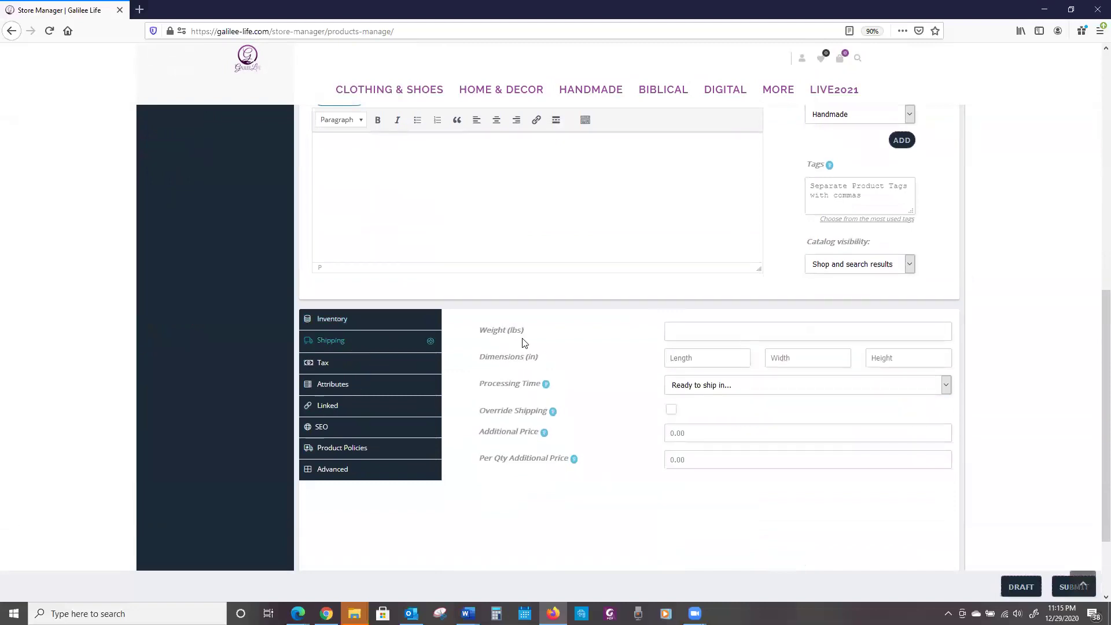
pyautogui.click(685, 332)
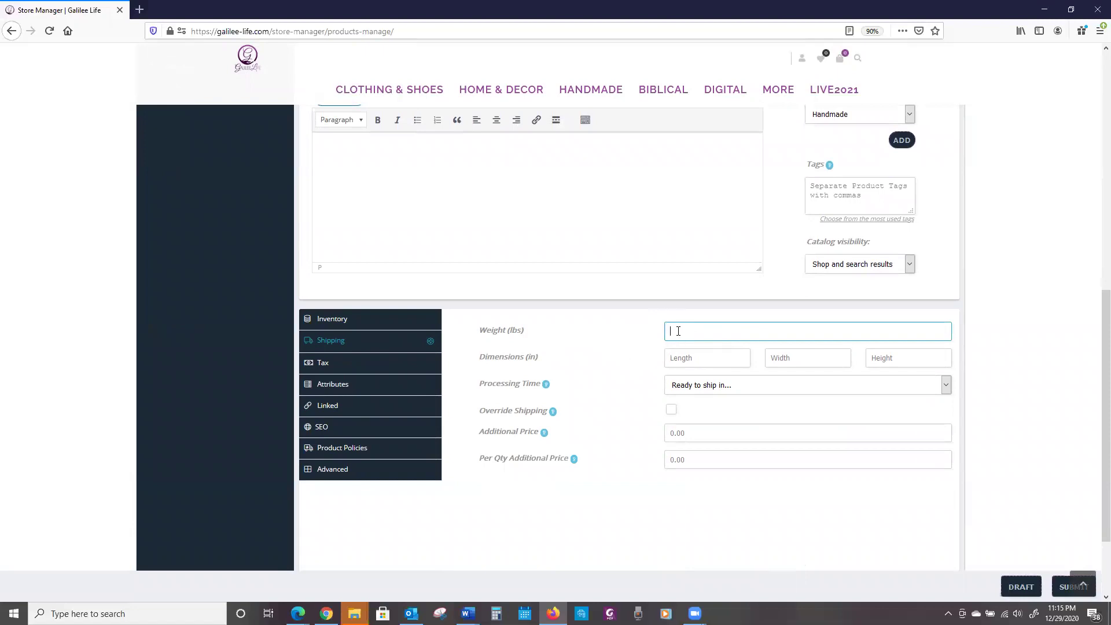
pyautogui.click(714, 359)
pyautogui.click(771, 359)
pyautogui.click(893, 356)
pyautogui.moveTo(547, 385)
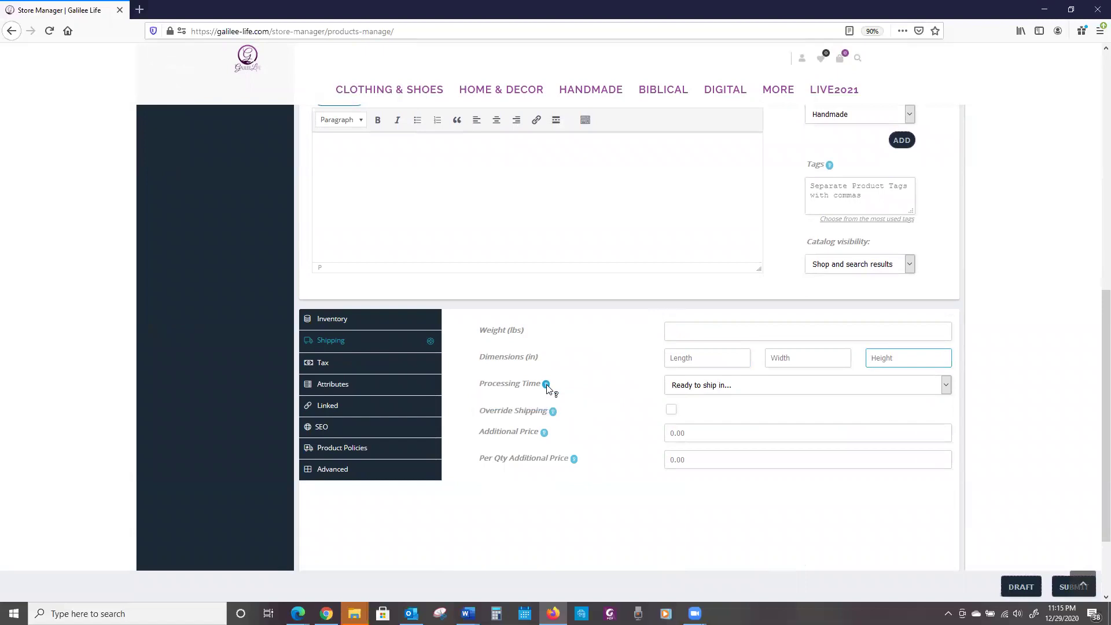
pyautogui.click(947, 390)
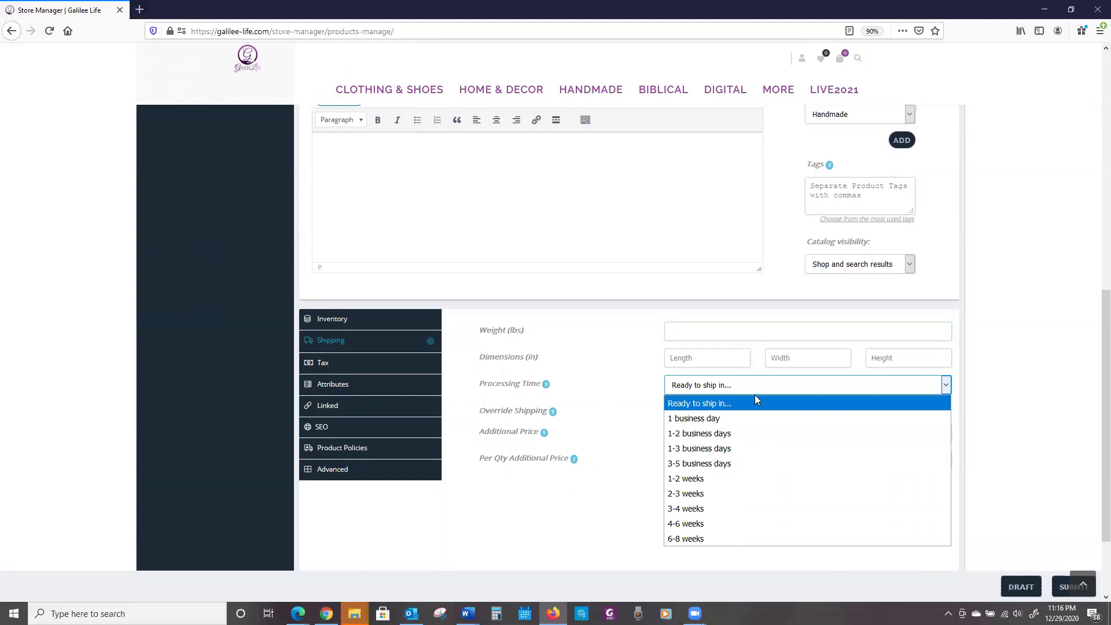
pyautogui.click(973, 363)
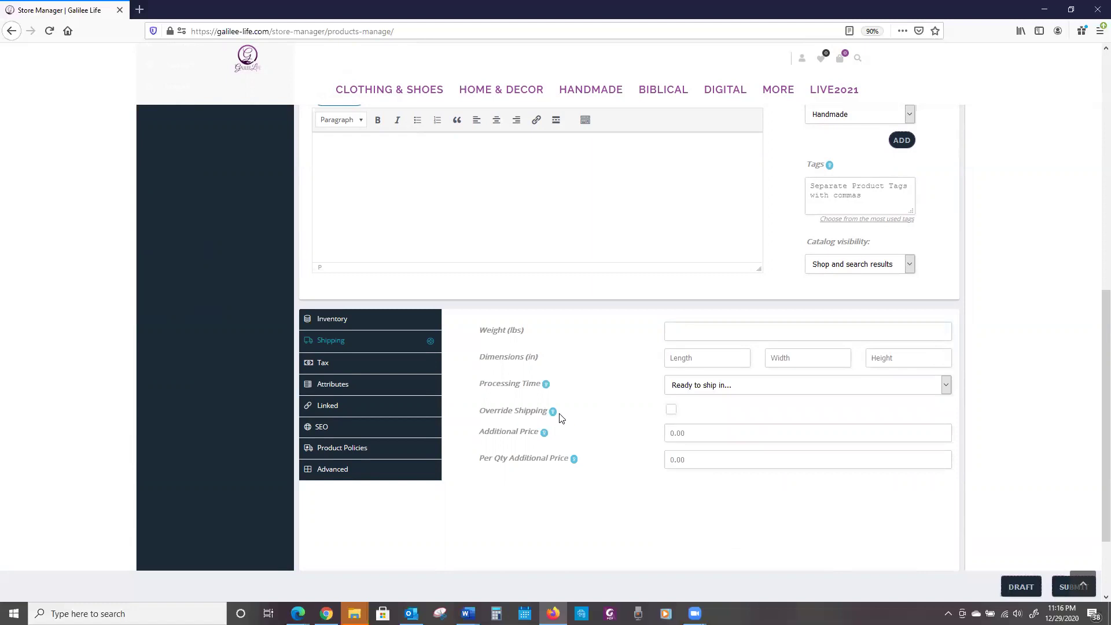
pyautogui.moveTo(553, 413)
pyautogui.moveTo(545, 436)
pyautogui.moveTo(551, 460)
# - Check the Tax settings (Taxable, Standard), then bring up the product Attributes list
pyautogui.click(375, 371)
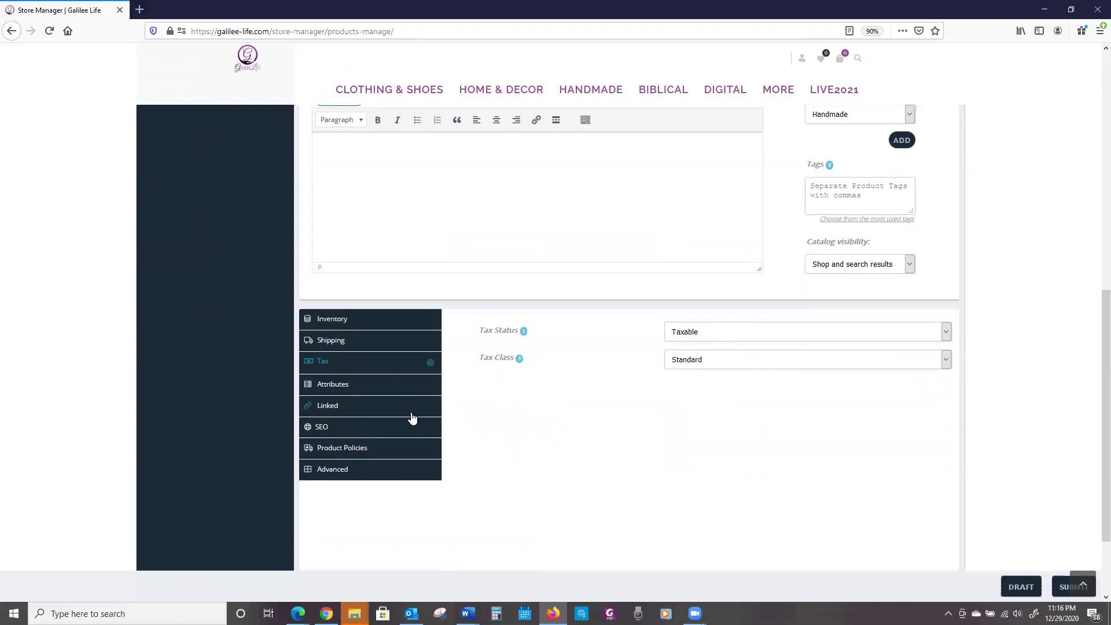
pyautogui.click(371, 387)
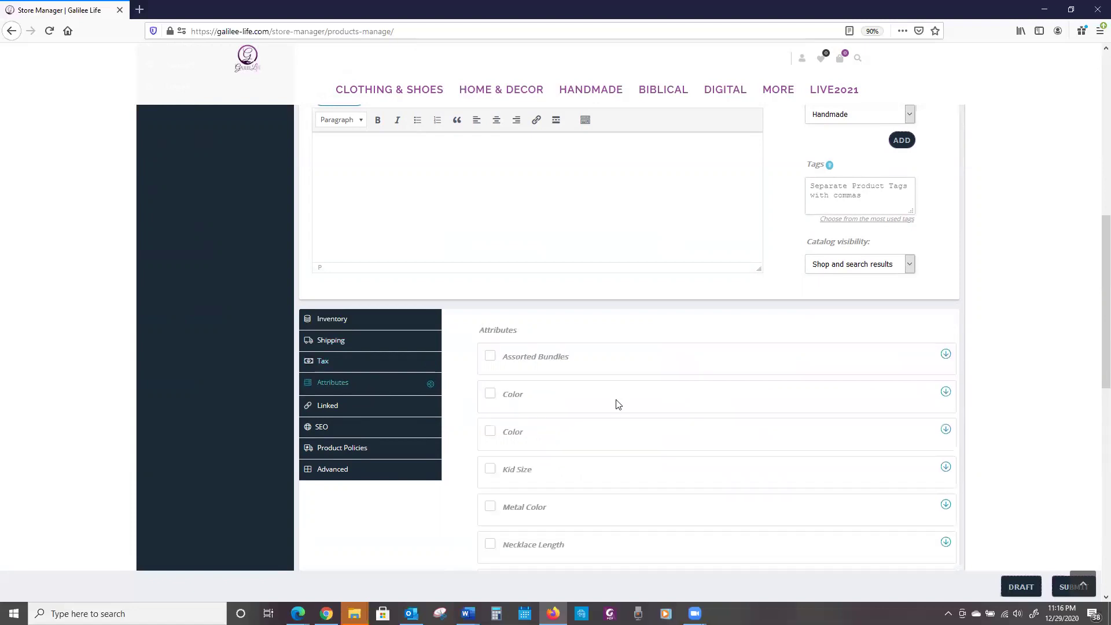
pyautogui.scroll(-5, 651, 375)
pyautogui.scroll(-5, 651, 375)
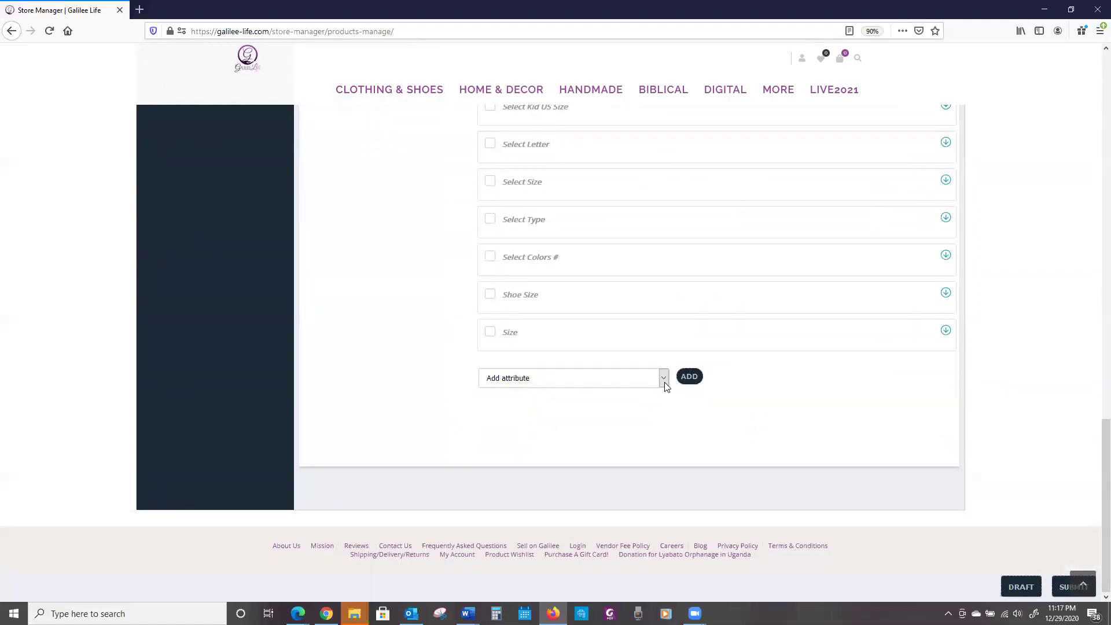
# - Add a custom attribute row named 'color' with no values yet
pyautogui.click(660, 382)
pyautogui.click(609, 396)
pyautogui.click(690, 378)
pyautogui.scroll(-5, 525, 432)
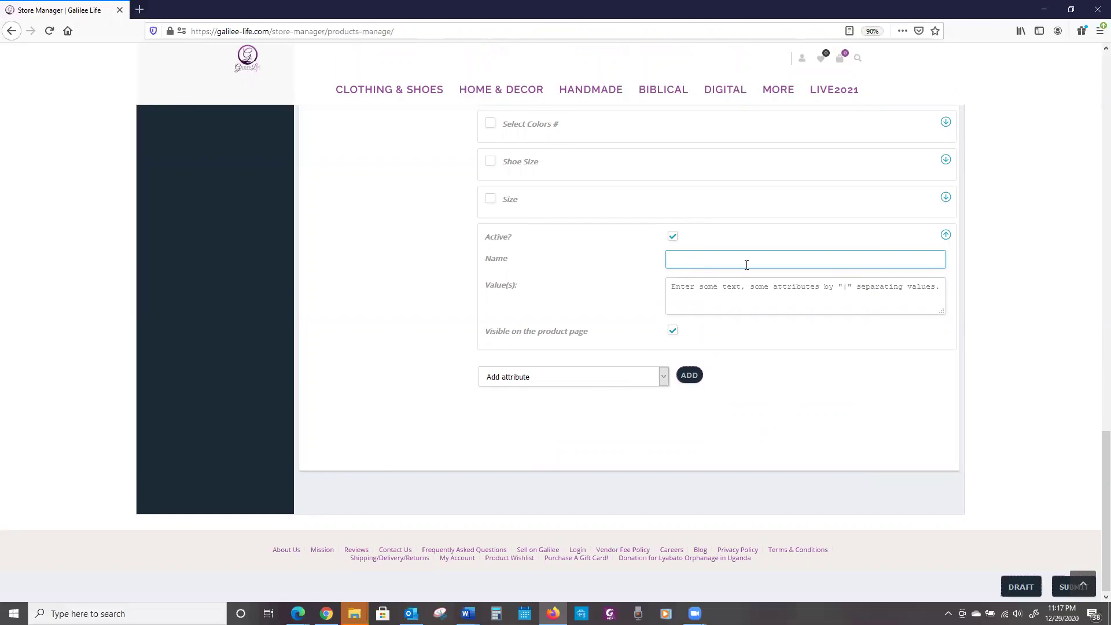
pyautogui.write('color')
pyautogui.scroll(10, 413, 340)
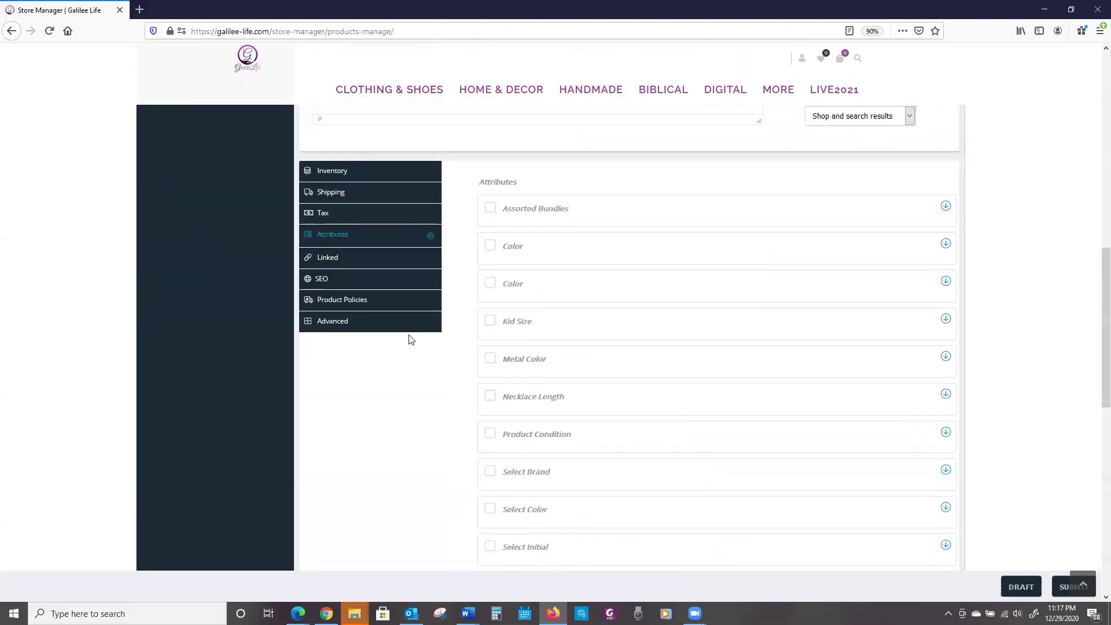
# - Bring up the Linked settings, leaving both Up-sells and Cross-sells with no products chosen
pyautogui.click(346, 264)
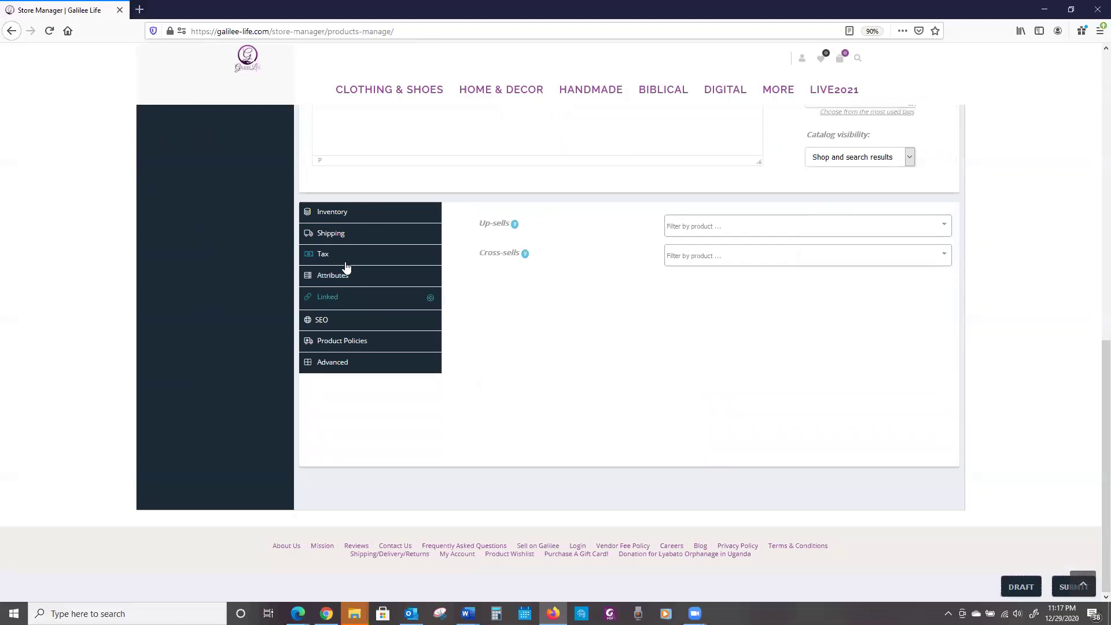
pyautogui.click(762, 230)
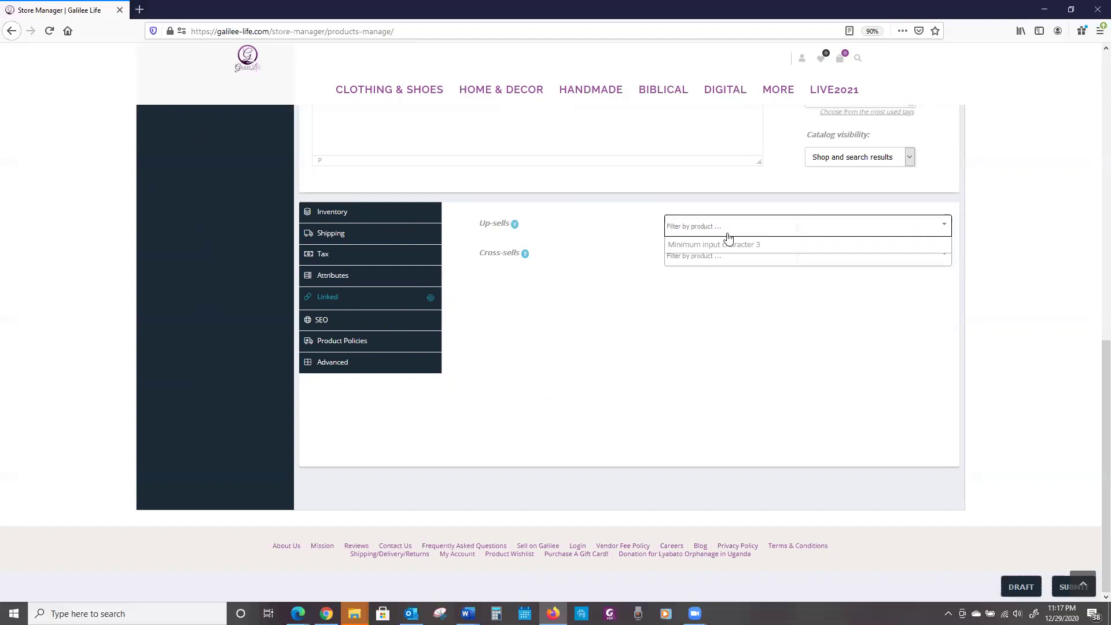
pyautogui.moveTo(514, 225)
pyautogui.moveTo(527, 257)
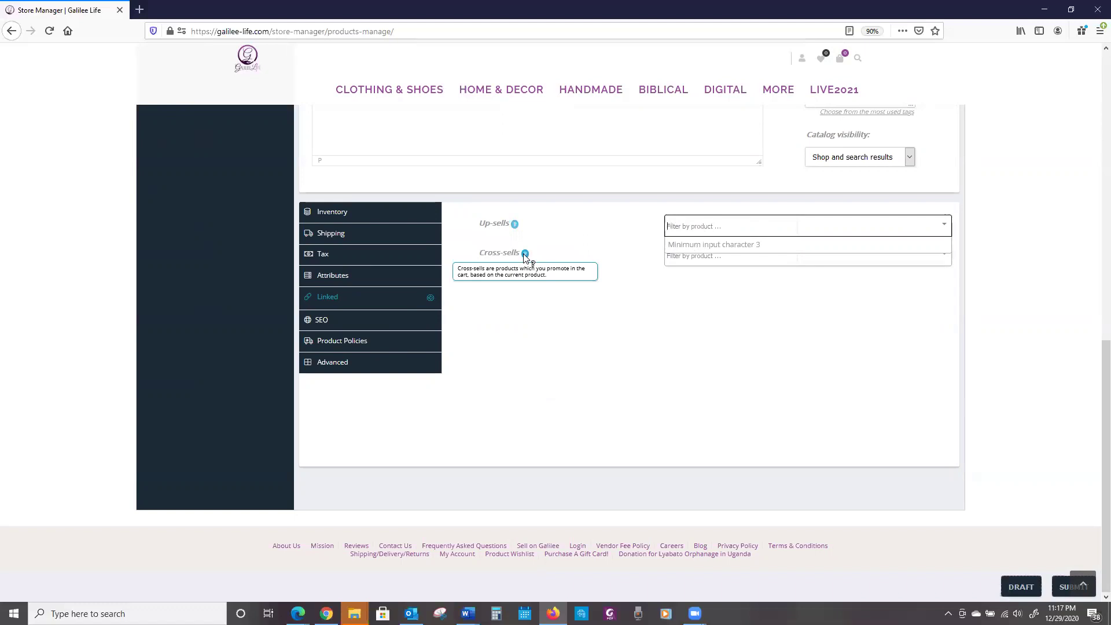
pyautogui.click(697, 266)
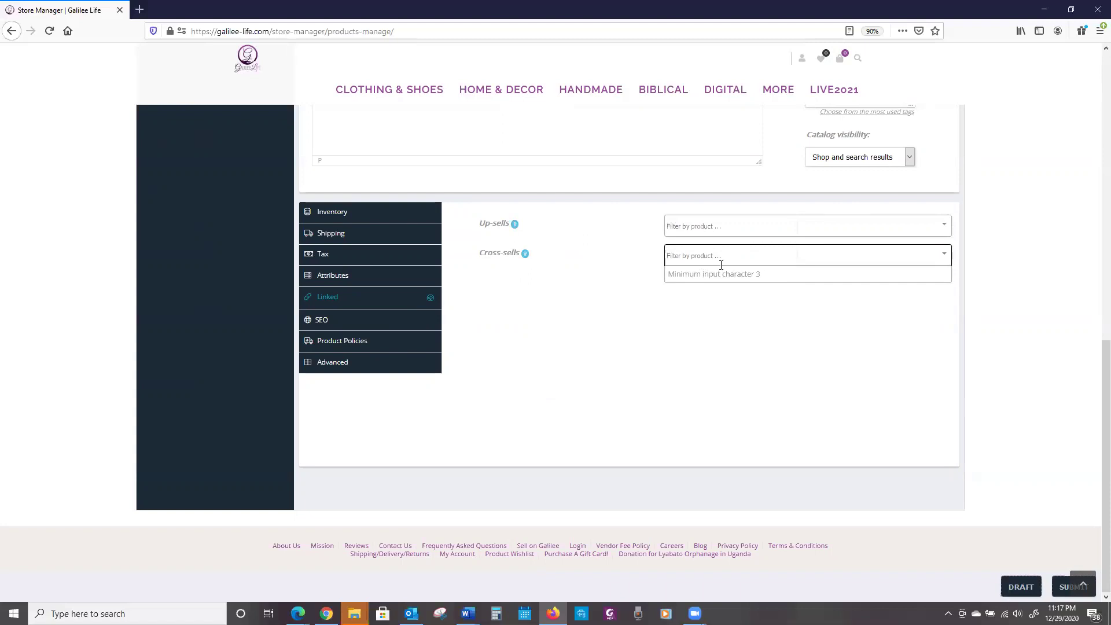
# - Review the Product Policies: shipping and cancellation/return/exchange prefilled, refund policy blank
pyautogui.click(373, 323)
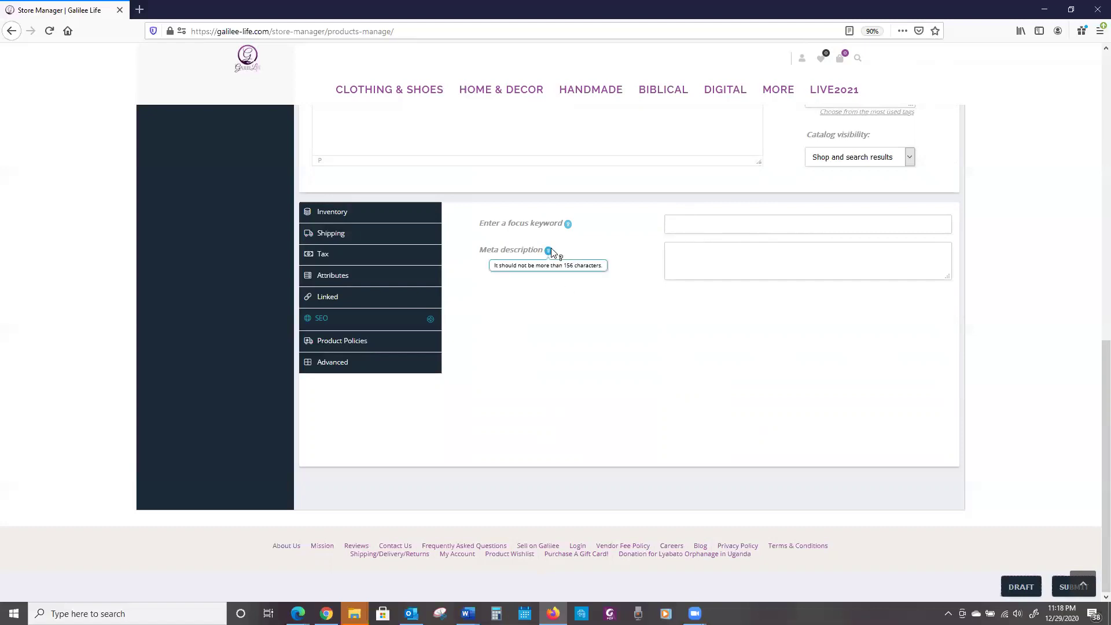
pyautogui.click(387, 343)
pyautogui.scroll(-5, 672, 315)
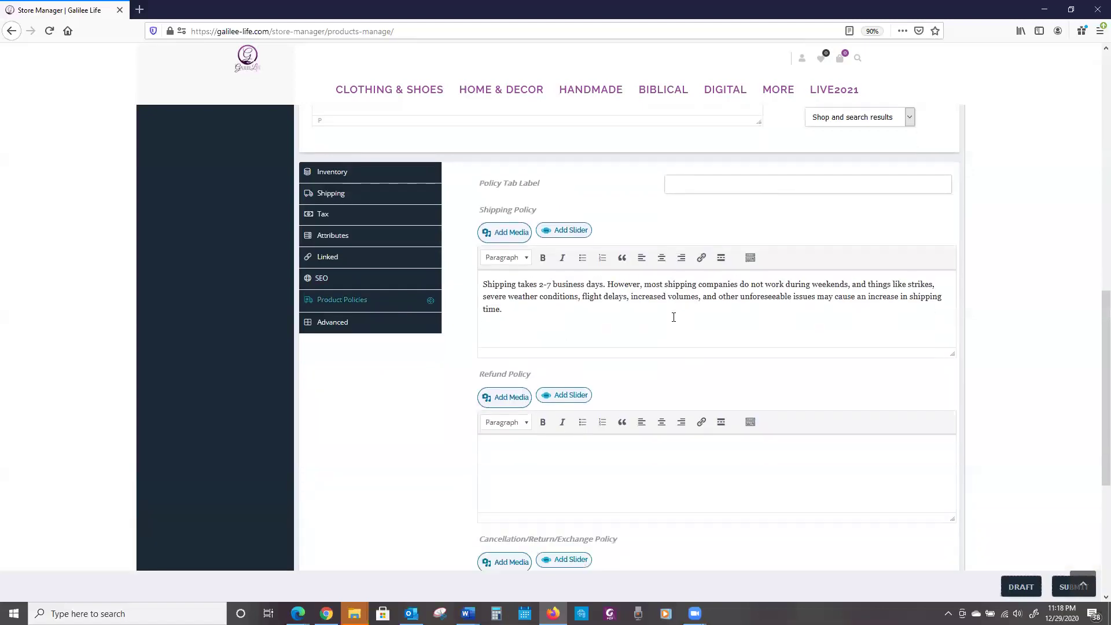
pyautogui.scroll(-1, 672, 331)
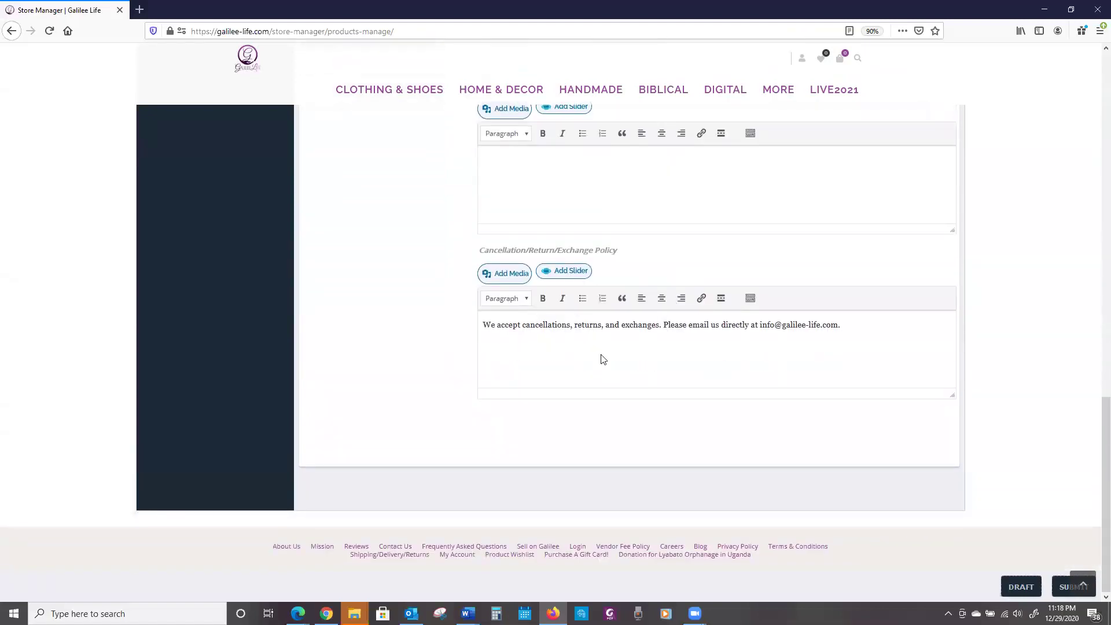
pyautogui.scroll(4, 602, 360)
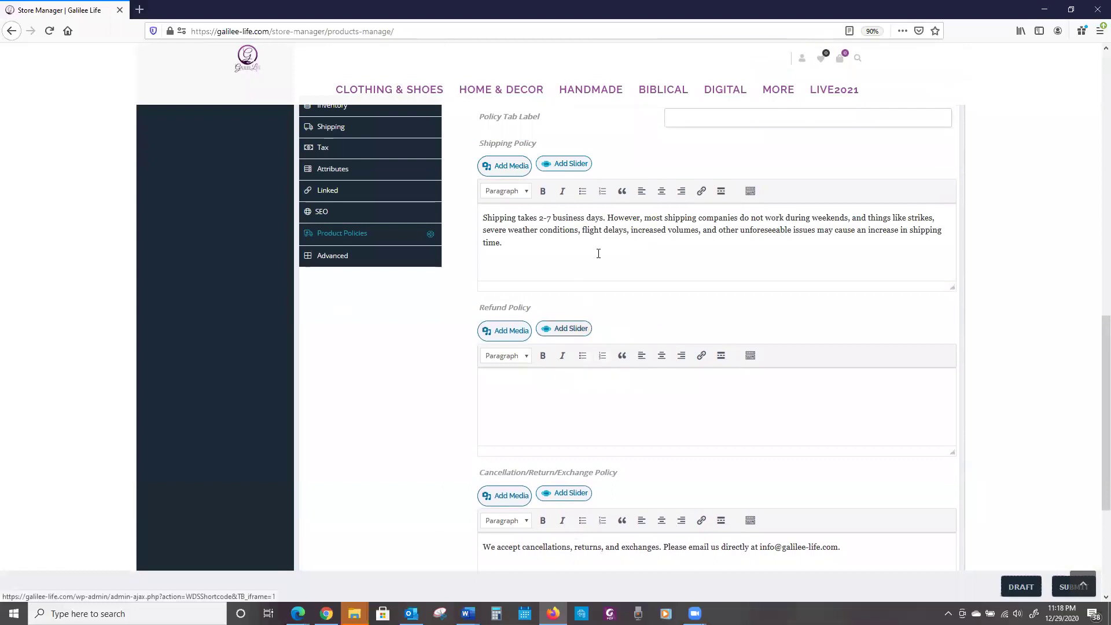
pyautogui.scroll(3, 558, 287)
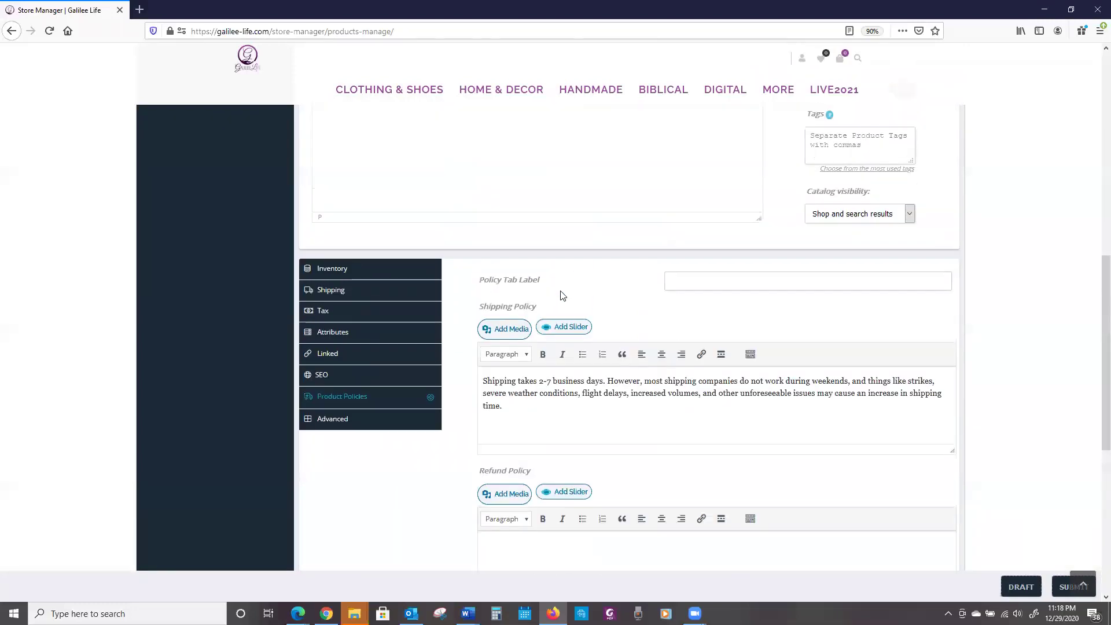
pyautogui.click(689, 287)
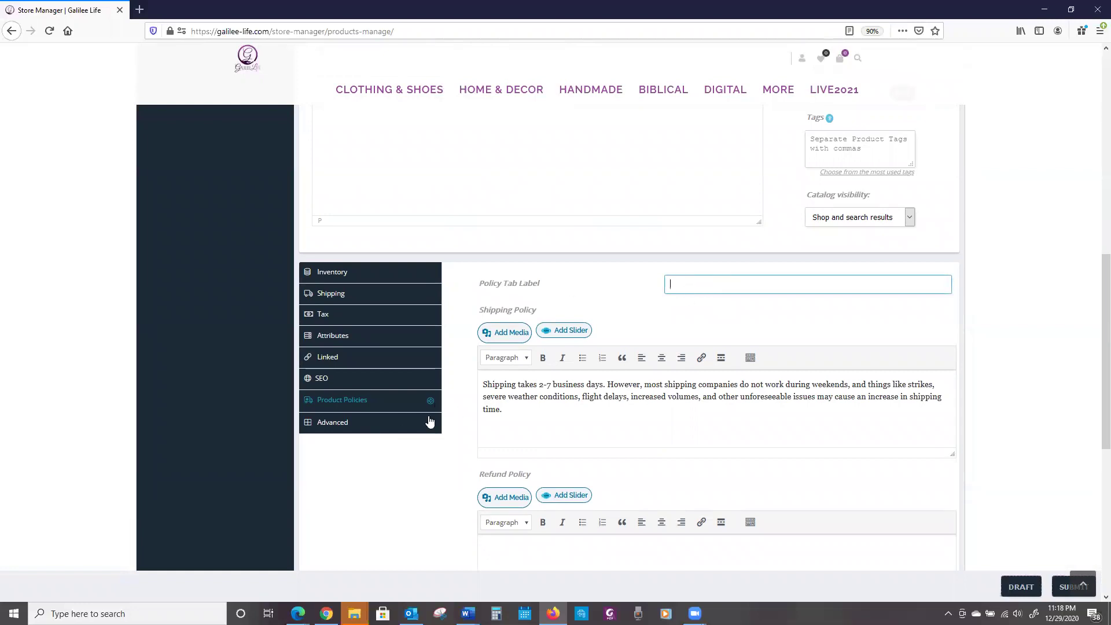
# - In Advanced settings, keep reviews enabled and leave Menu Order and Purchase Note blank
pyautogui.click(398, 424)
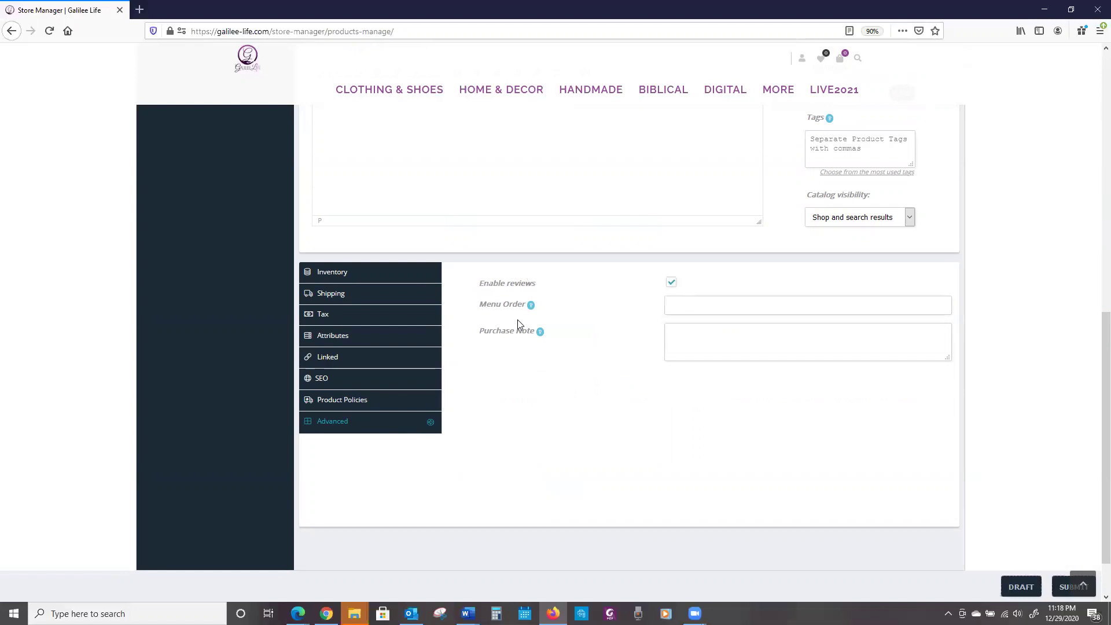
pyautogui.moveTo(530, 306)
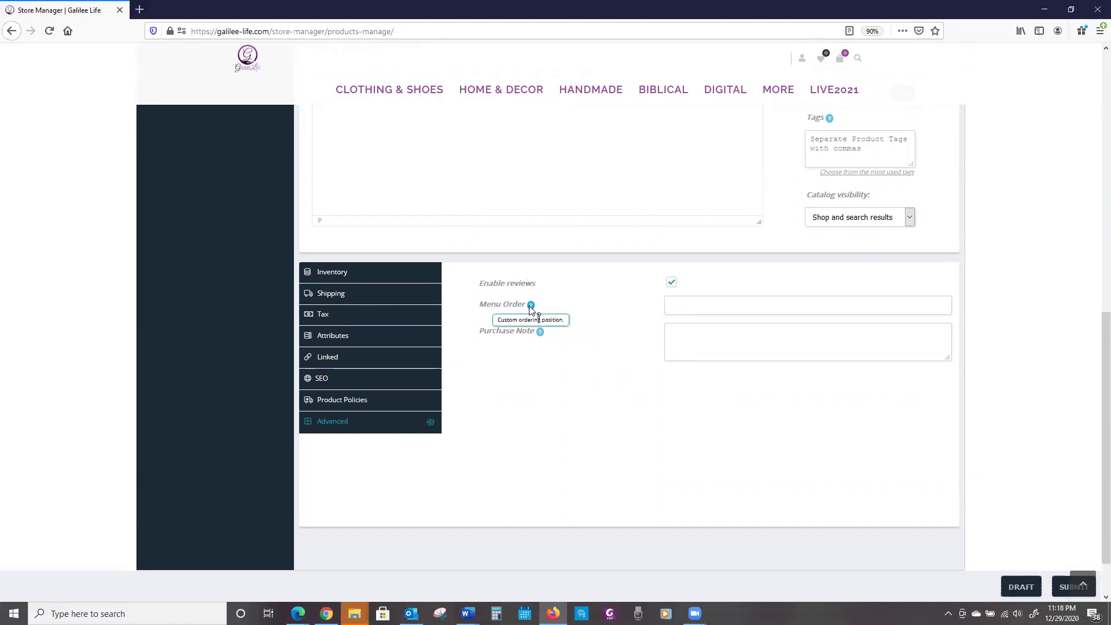
pyautogui.click(717, 304)
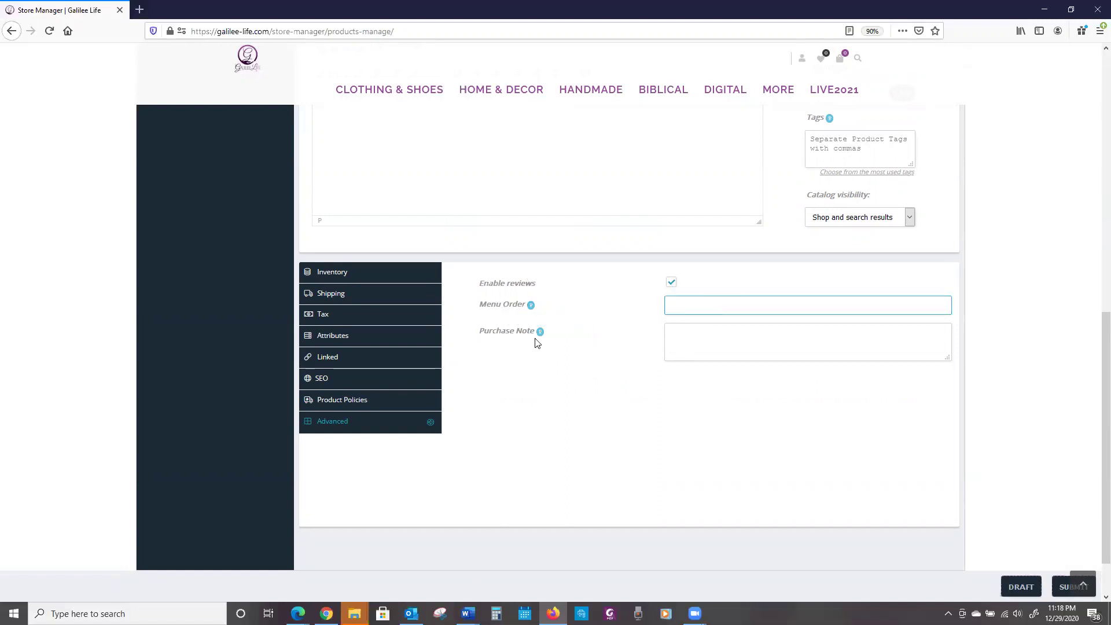
pyautogui.moveTo(541, 334)
pyautogui.click(684, 334)
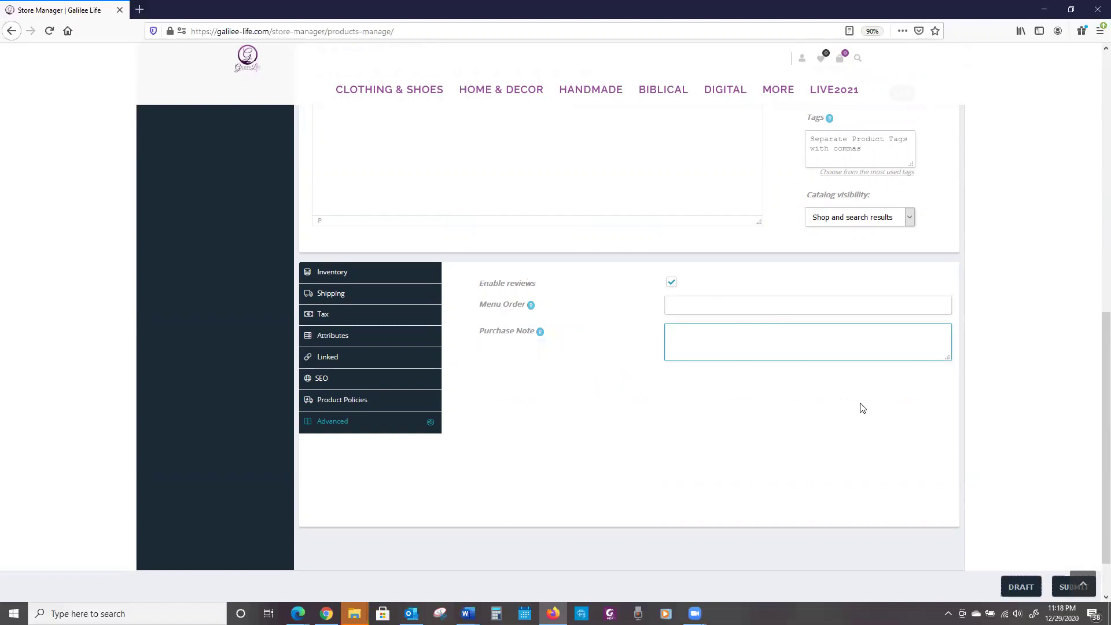
pyautogui.scroll(10, 863, 407)
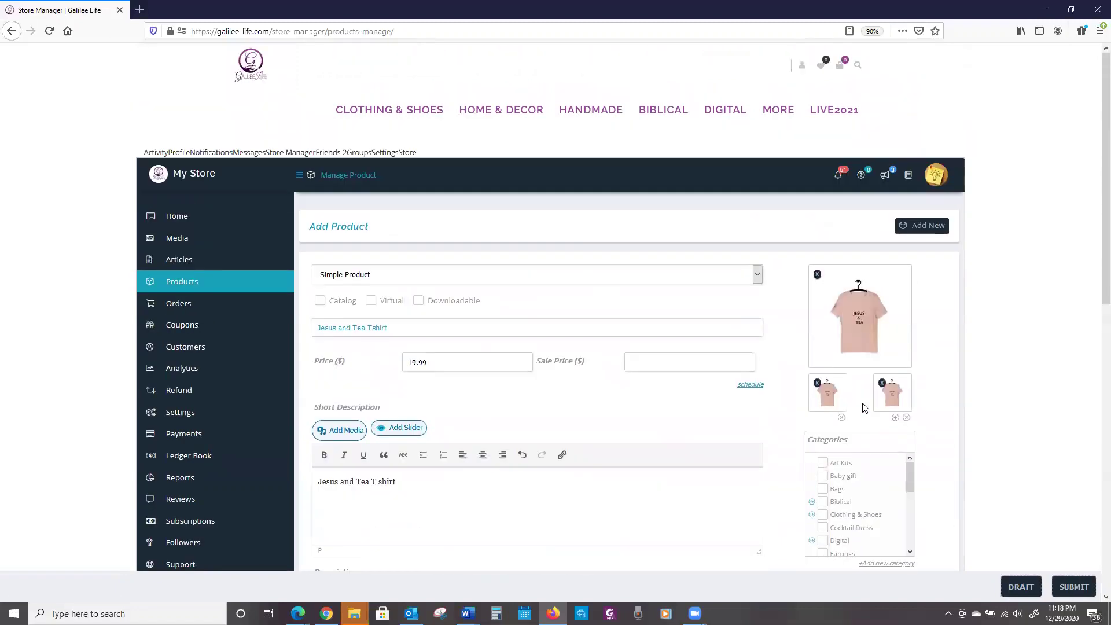
pyautogui.scroll(-10, 863, 407)
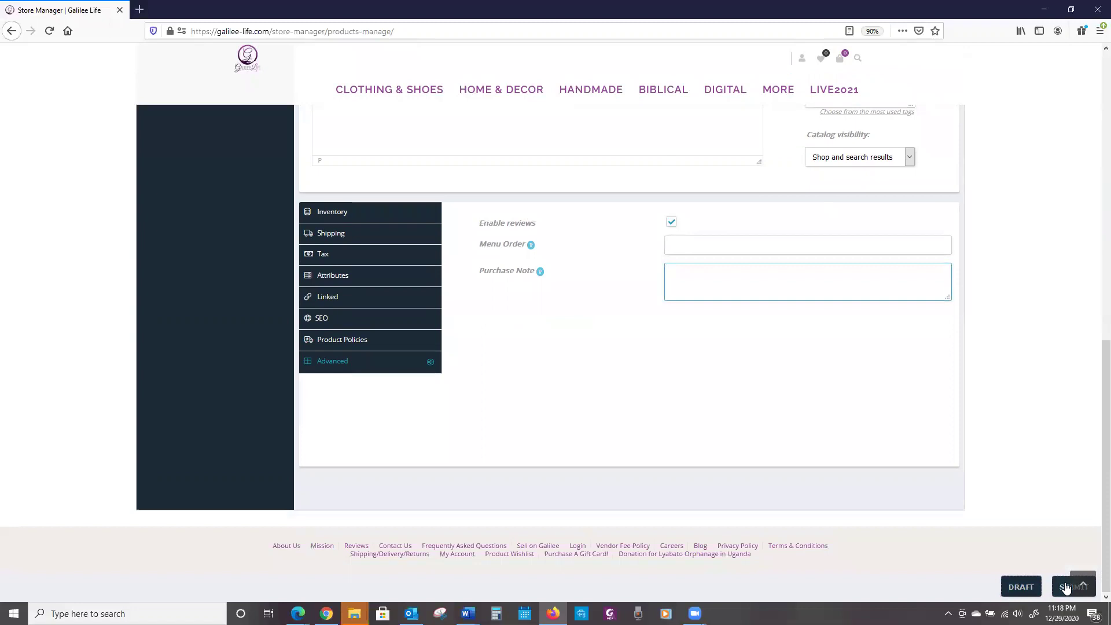
# - Submit the product and check its live page showing $19.99 and 2 in stock
pyautogui.click(1065, 584)
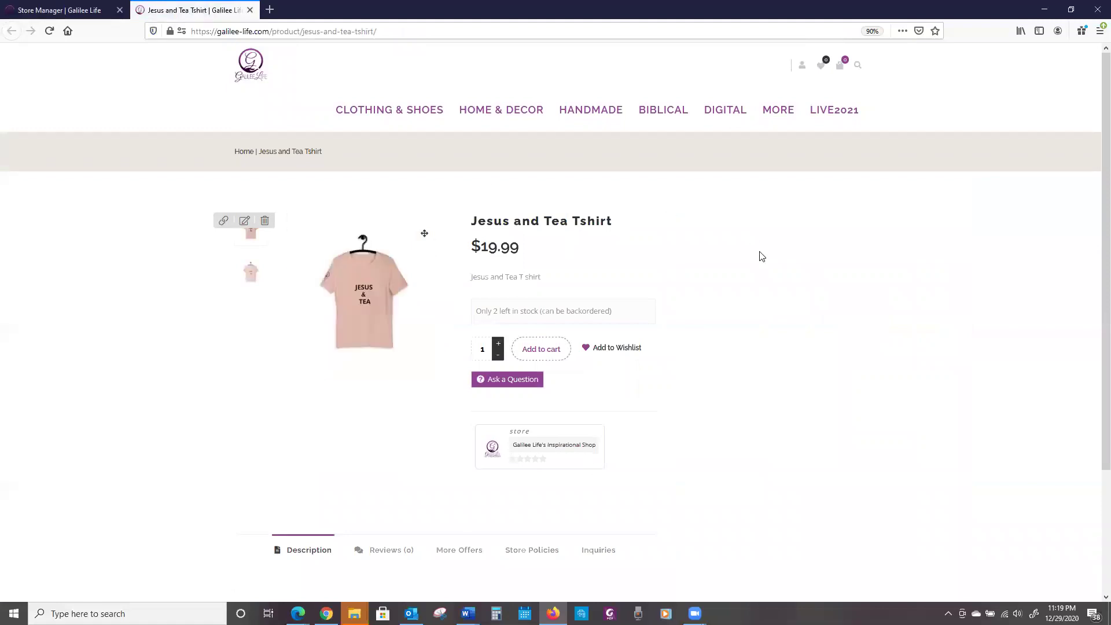
pyautogui.scroll(-2, 289, 428)
pyautogui.scroll(2, 613, 367)
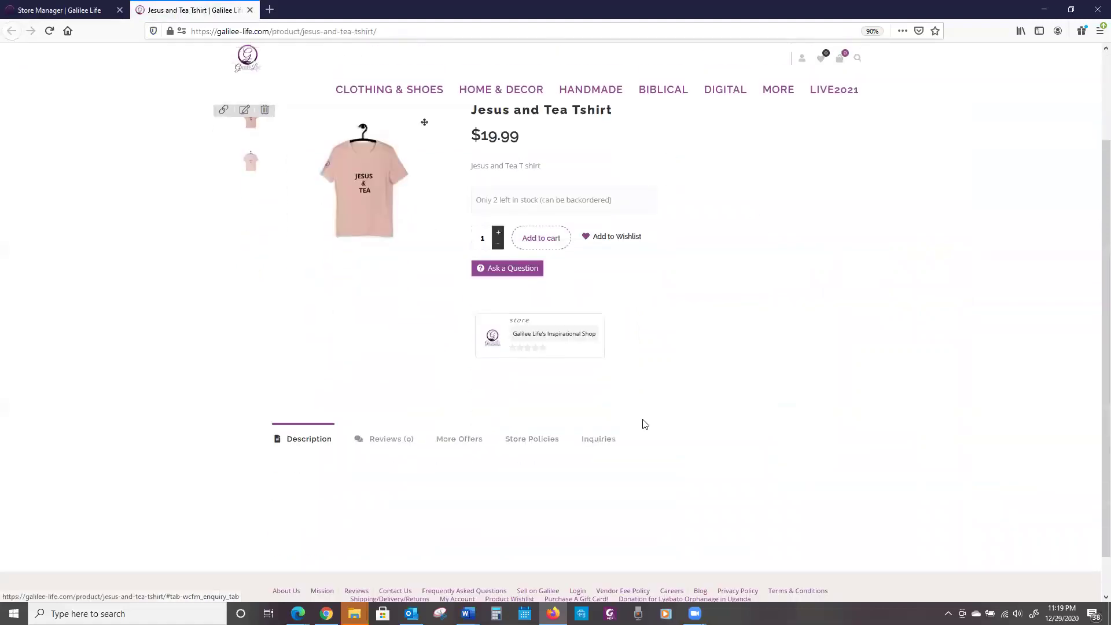